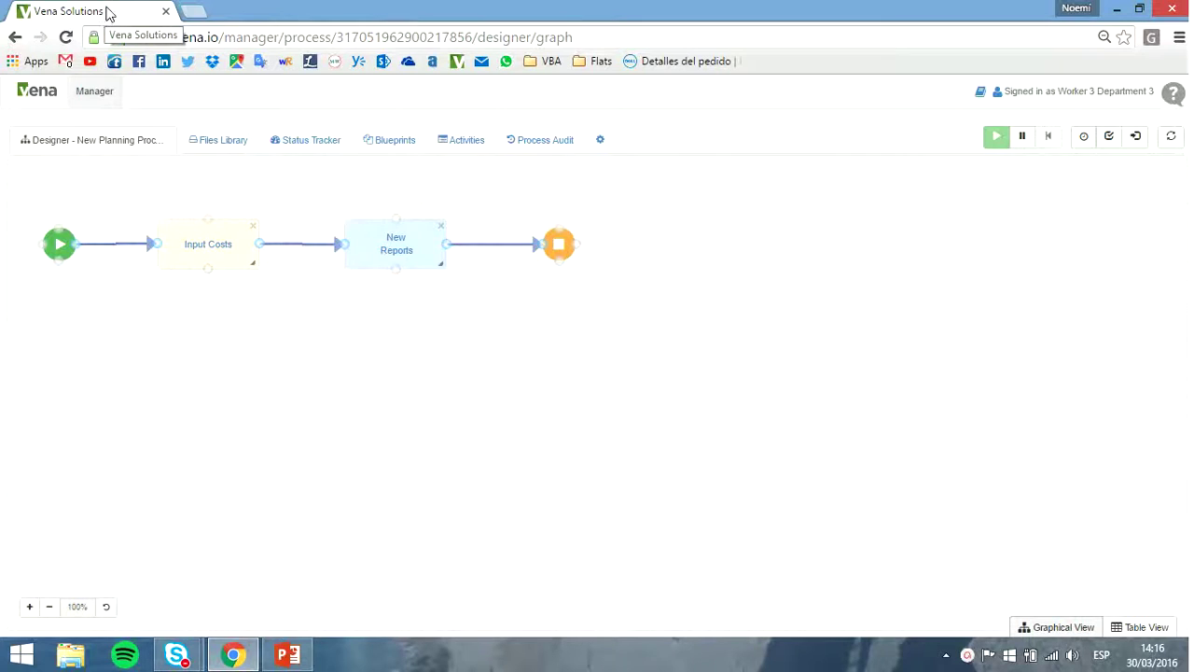
Open Input Template Dept 1.xlsx from the Input Forms folder of the process's files library
left_click(204, 143)
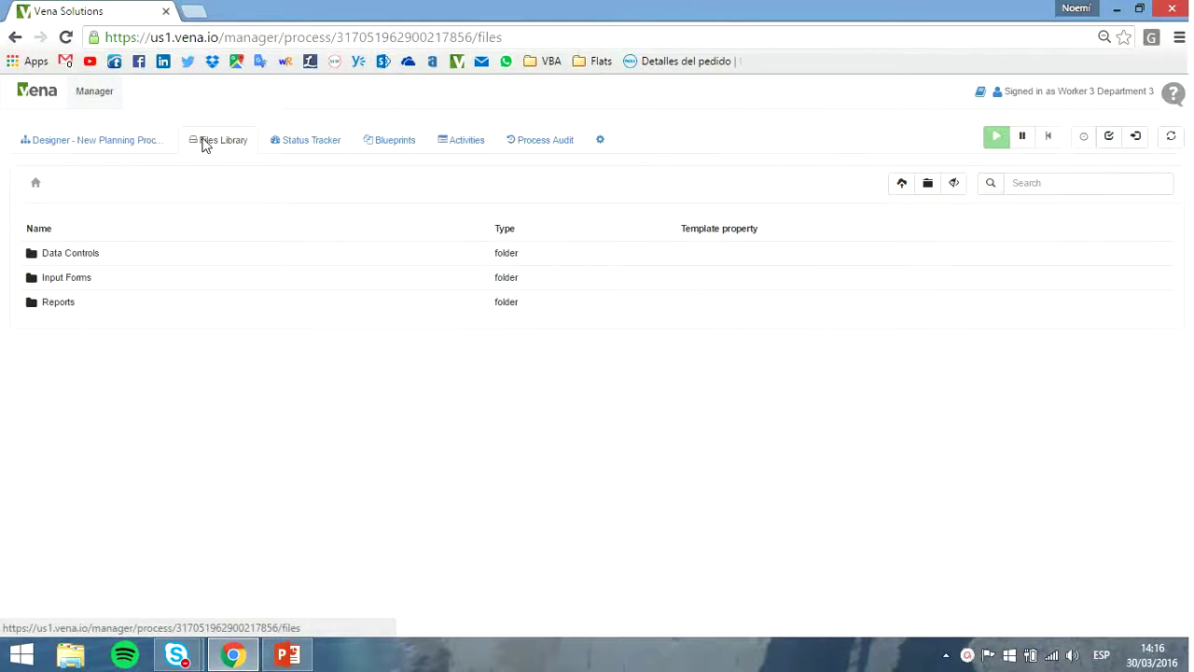
left_click(82, 284)
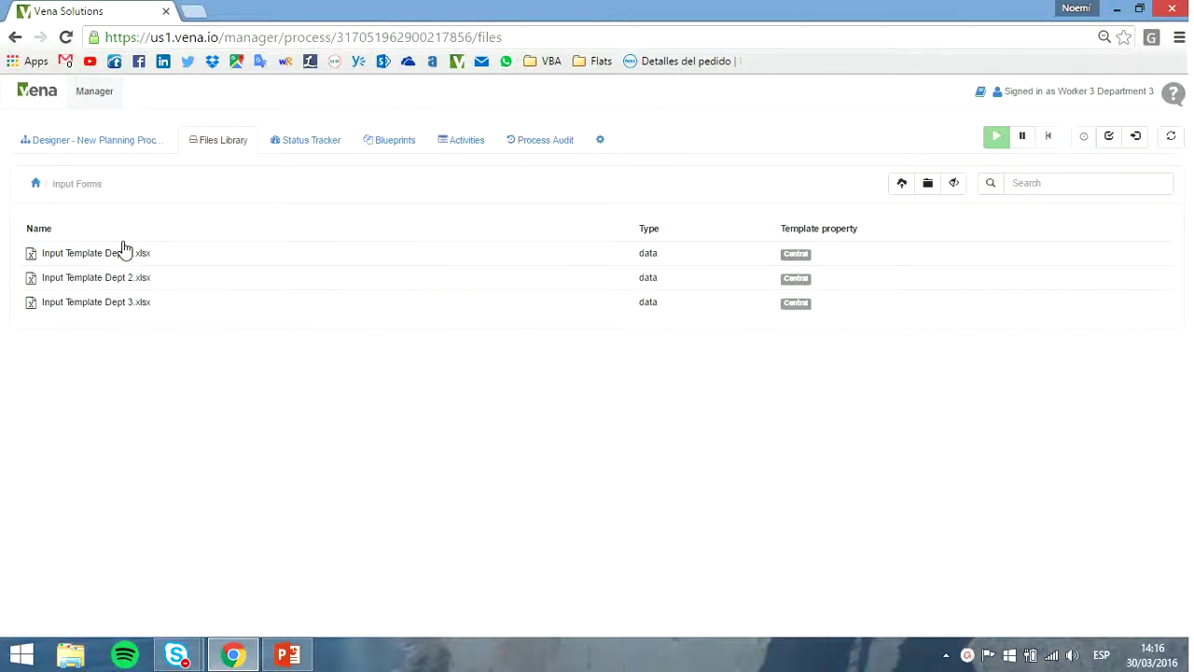
left_click(120, 256)
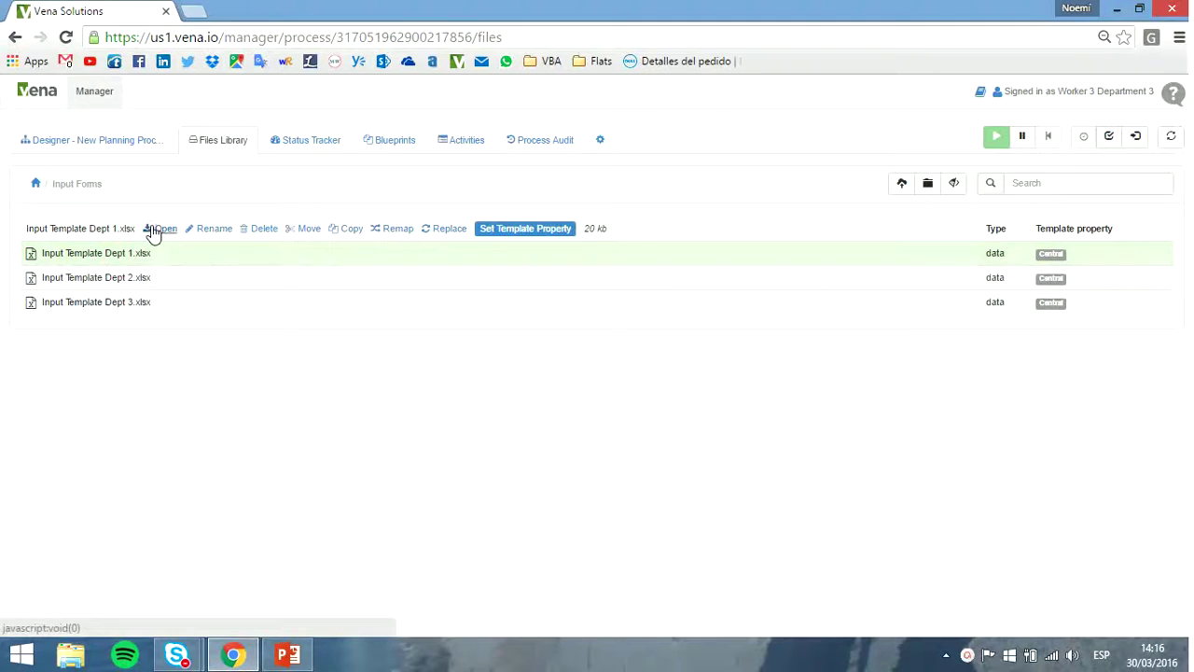
left_click(155, 230)
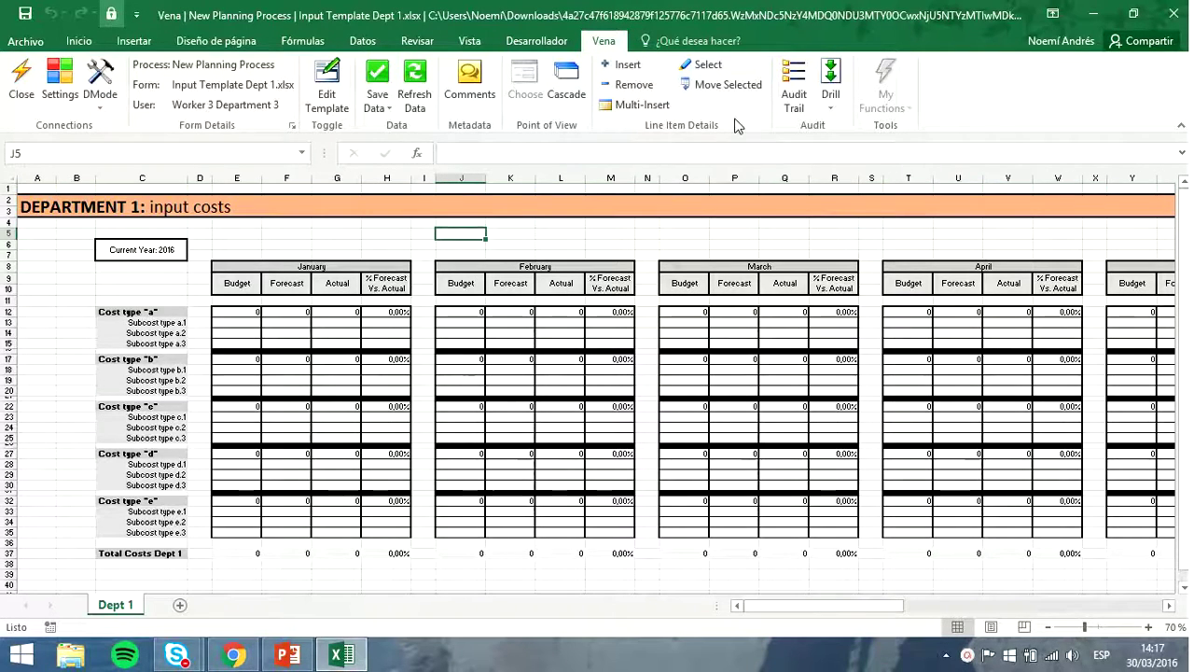
Switch the form to template editing and start a page mapping on cell C5 with the section name S1
left_click(325, 91)
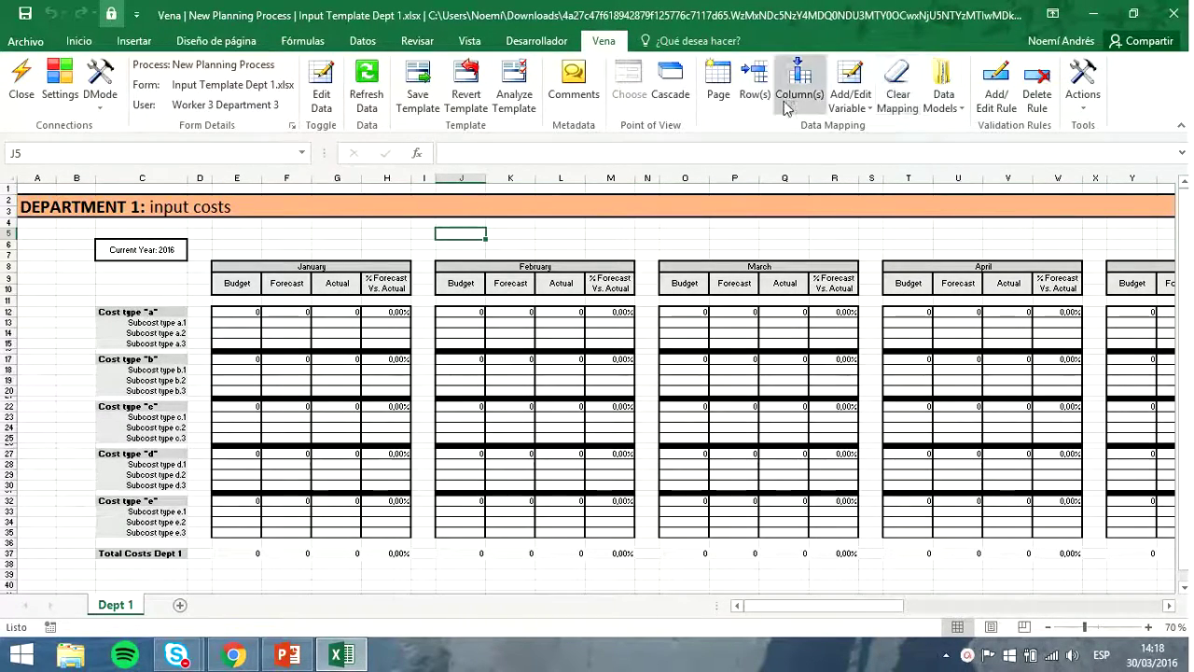
left_click(165, 233)
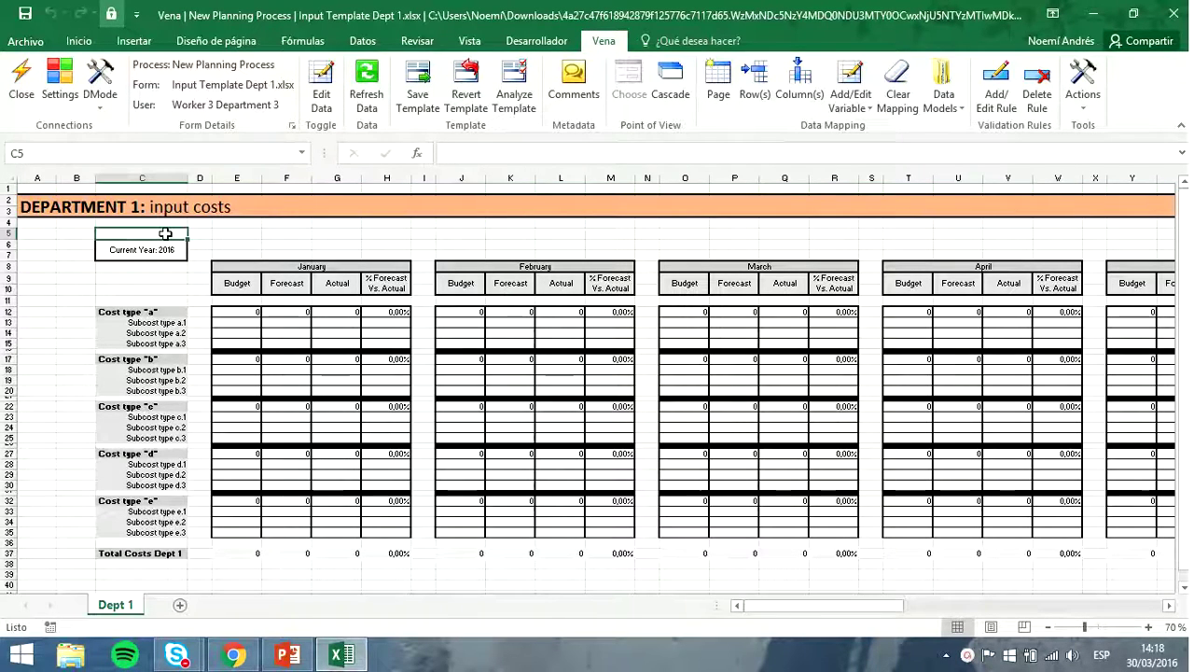
left_click(718, 105)
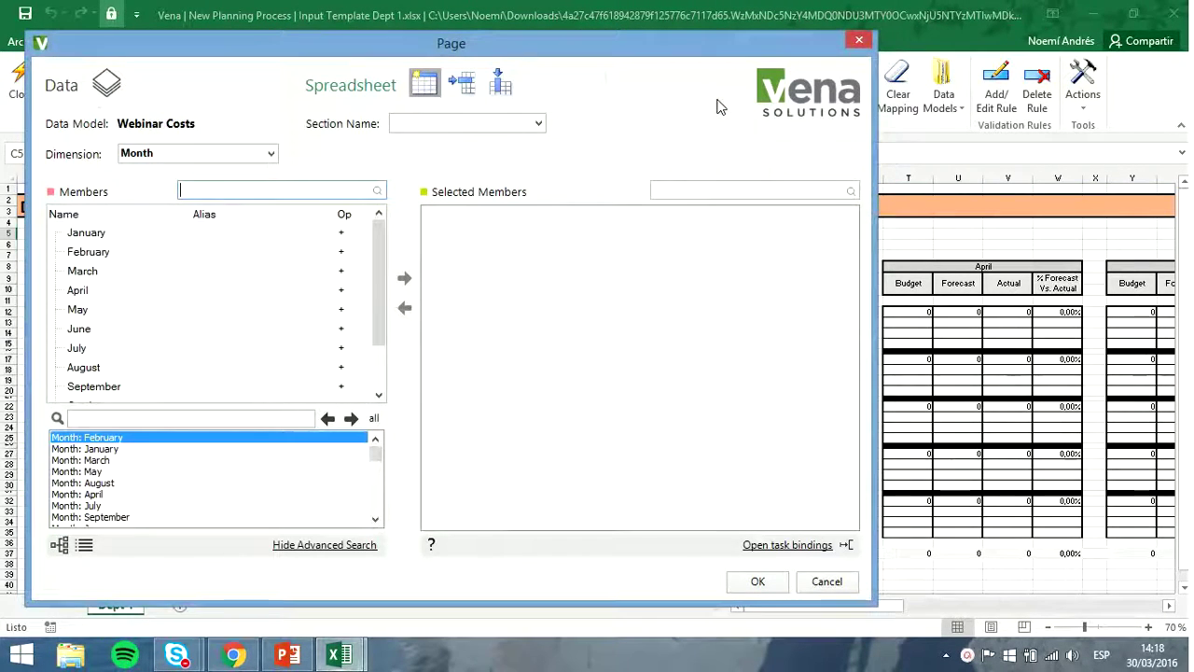
left_click(512, 124)
type("S1")
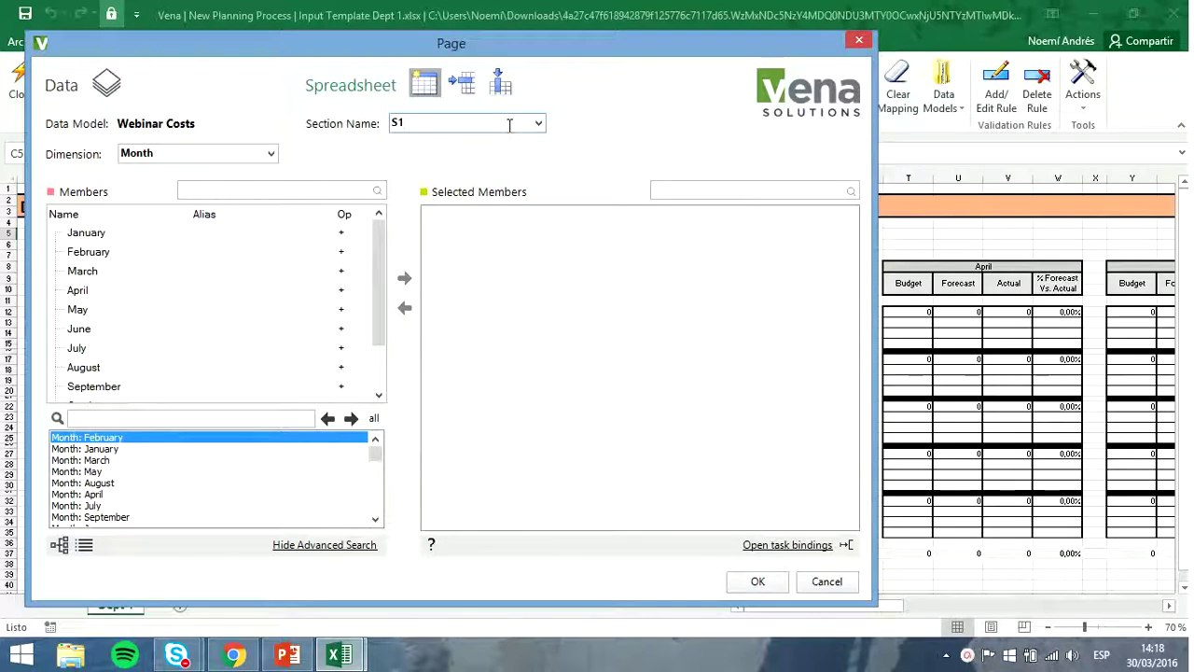
Add Department 1 from the Department dimension as the page member for cell C5
left_click(269, 153)
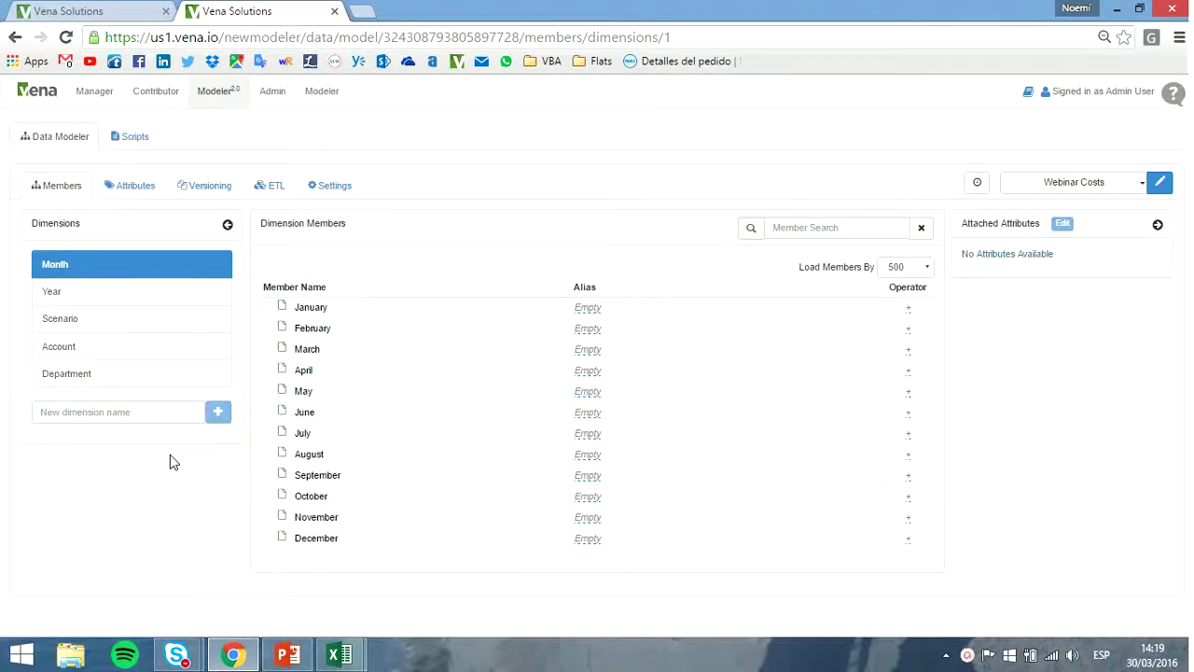
mouse_move(345, 653)
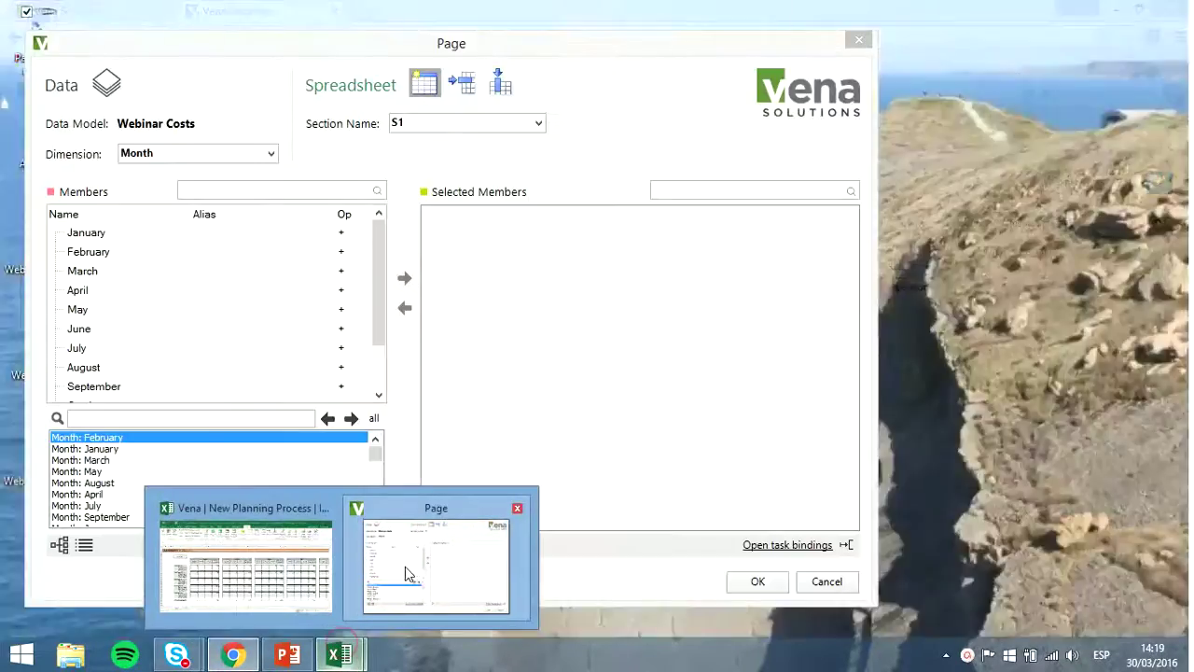
left_click(411, 565)
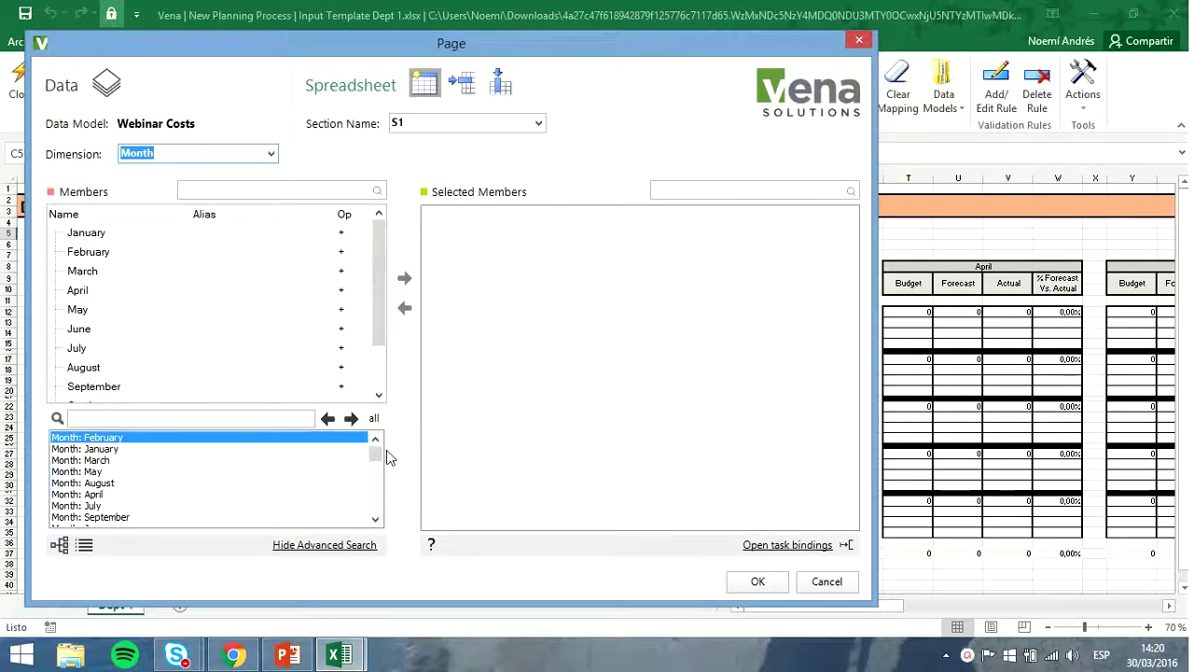
left_click(270, 153)
left_click(245, 224)
left_click(165, 234)
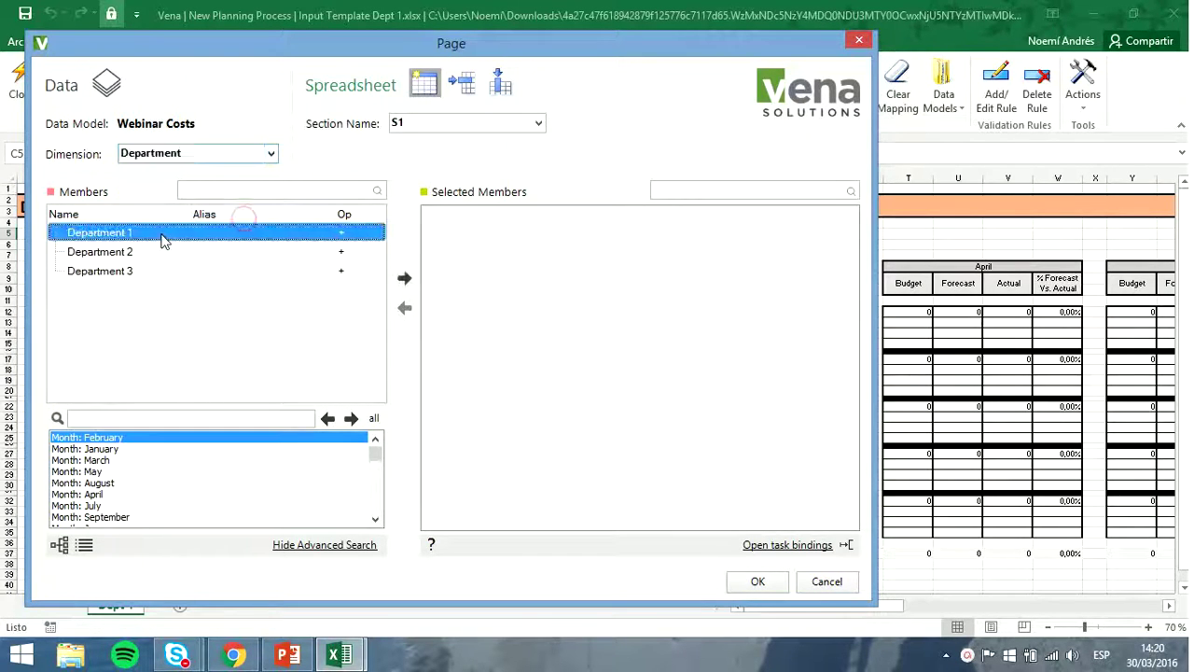
left_click(405, 278)
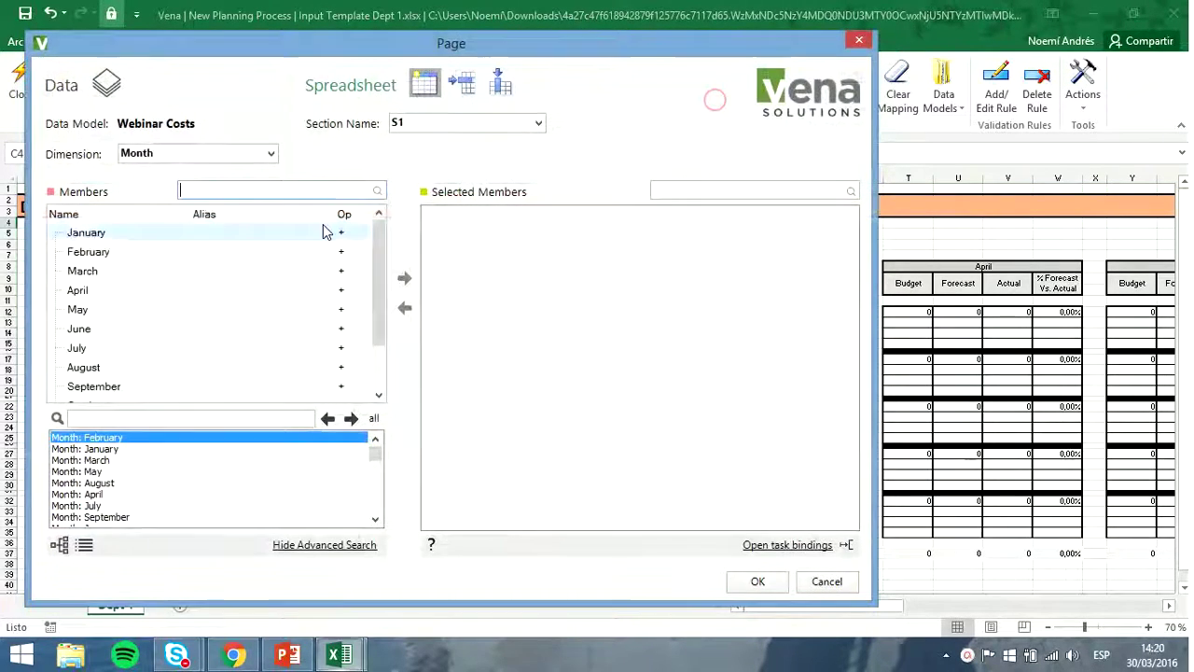
Map the page cell C4 to the member 2016 of the Year dimension in section S1
left_click(270, 152)
left_click(260, 182)
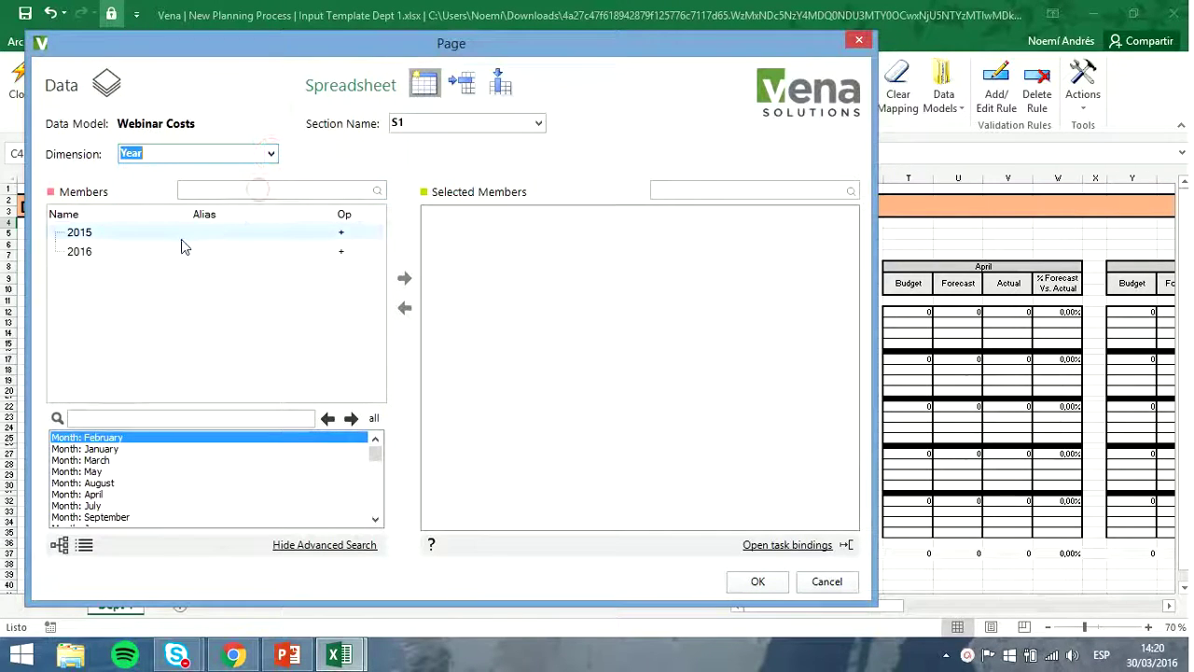
left_click(270, 252)
left_click(404, 277)
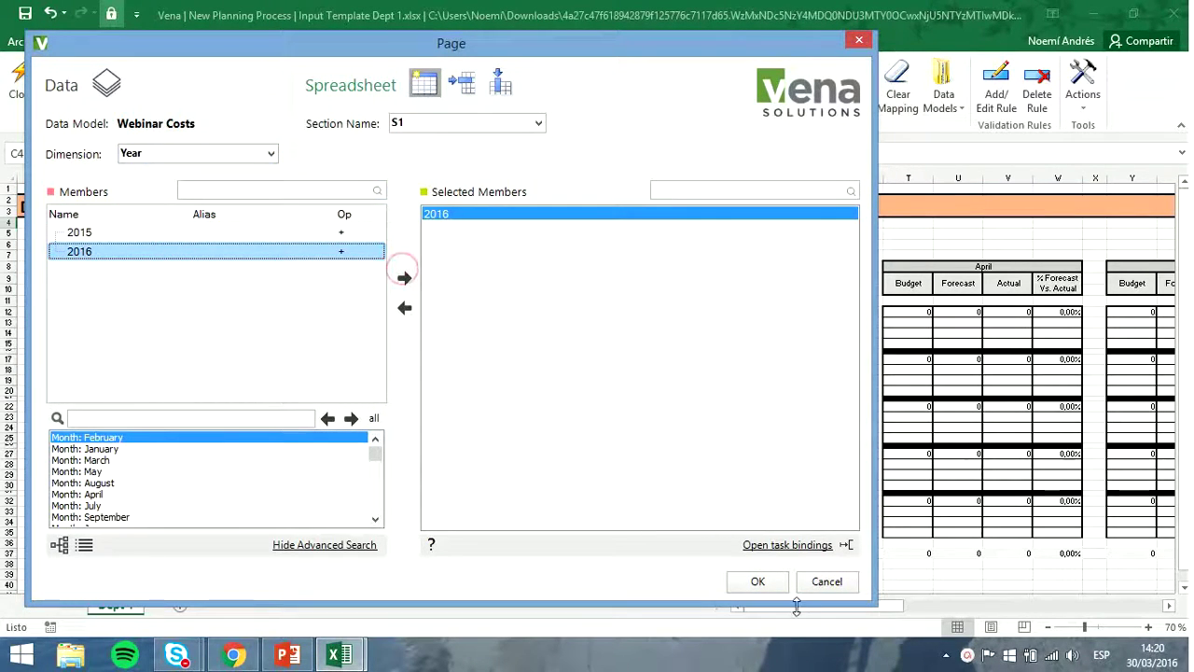
left_click(758, 582)
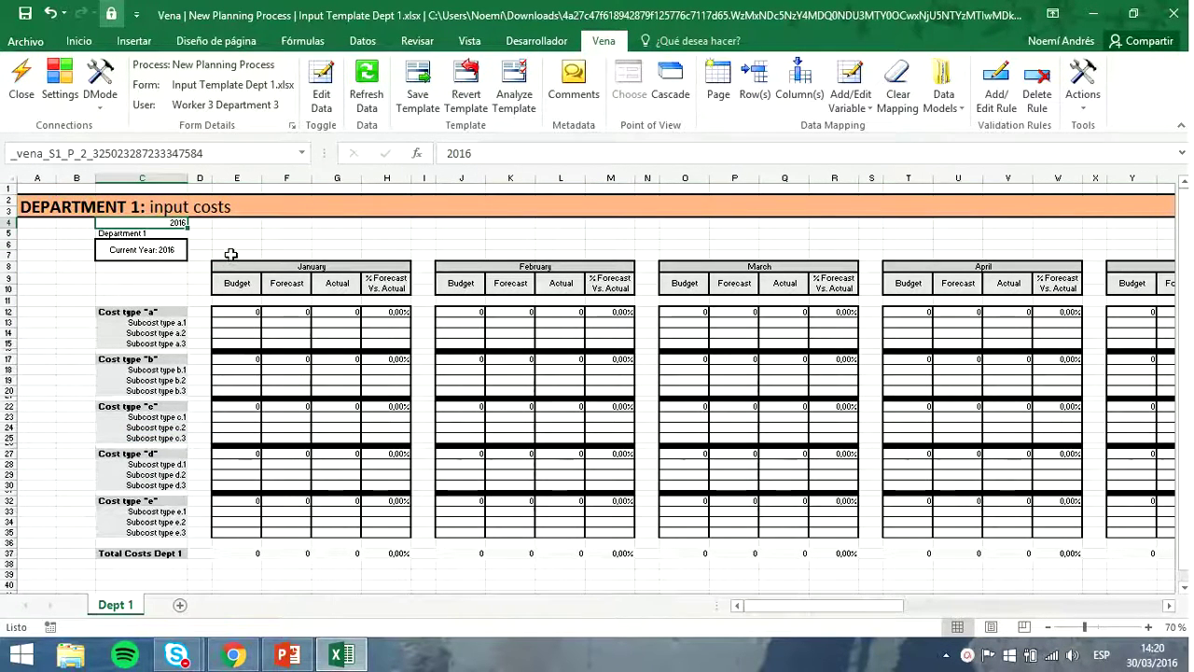
Map the row 6 cells above all monthly tables to the Month members January to December, four cells per month, in column block B1
left_click_drag(228, 246, 1071, 245)
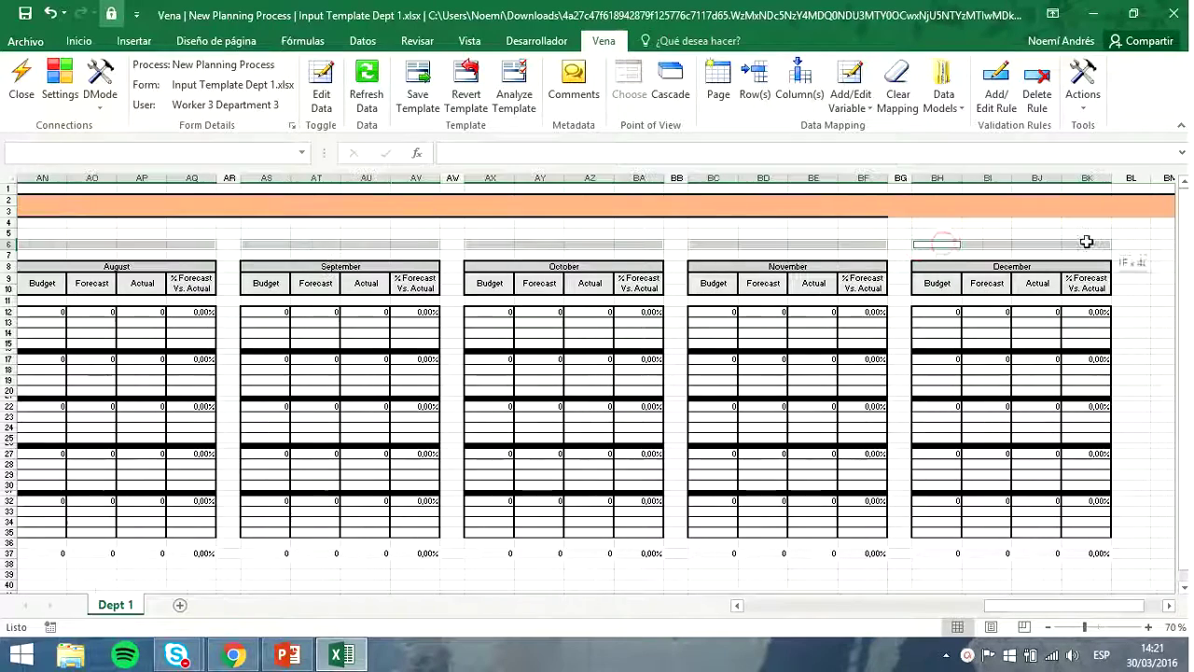
left_click_drag(1087, 241, 1087, 242)
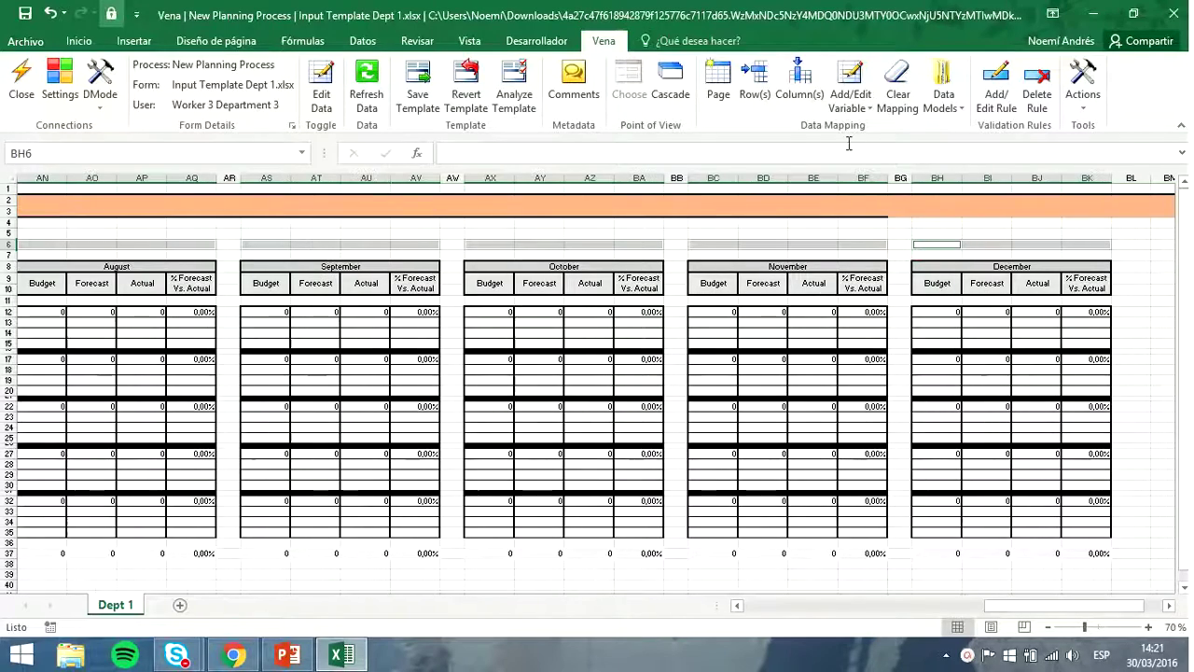
left_click(802, 95)
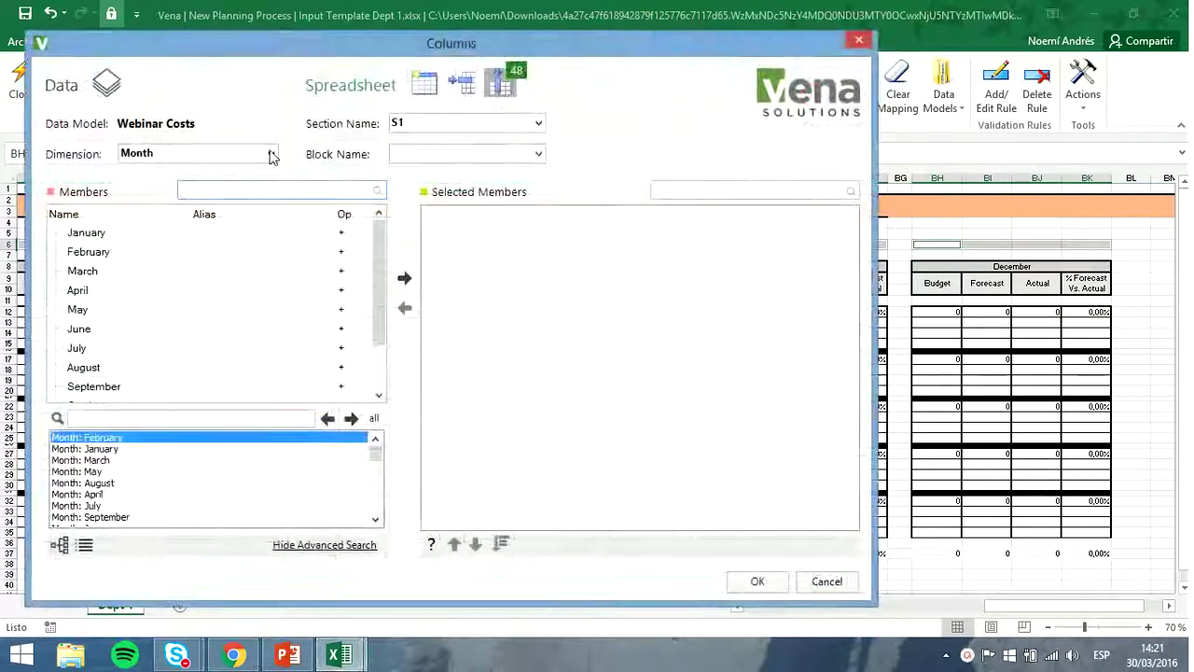
left_click(419, 151)
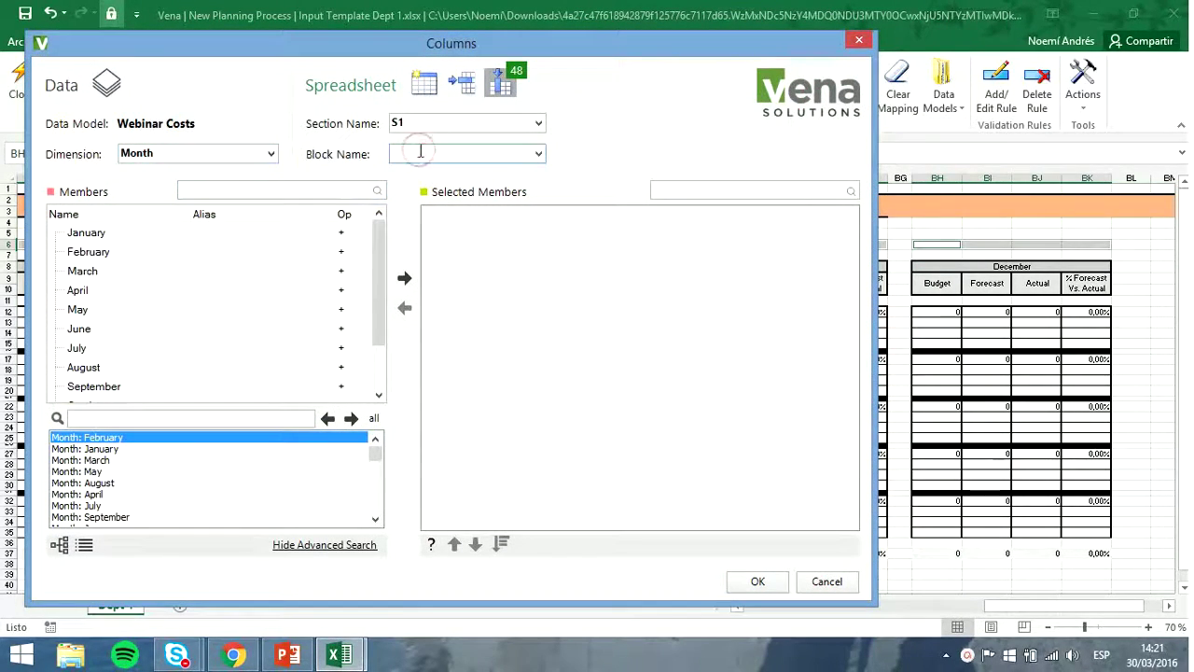
type("B1")
left_click(193, 236)
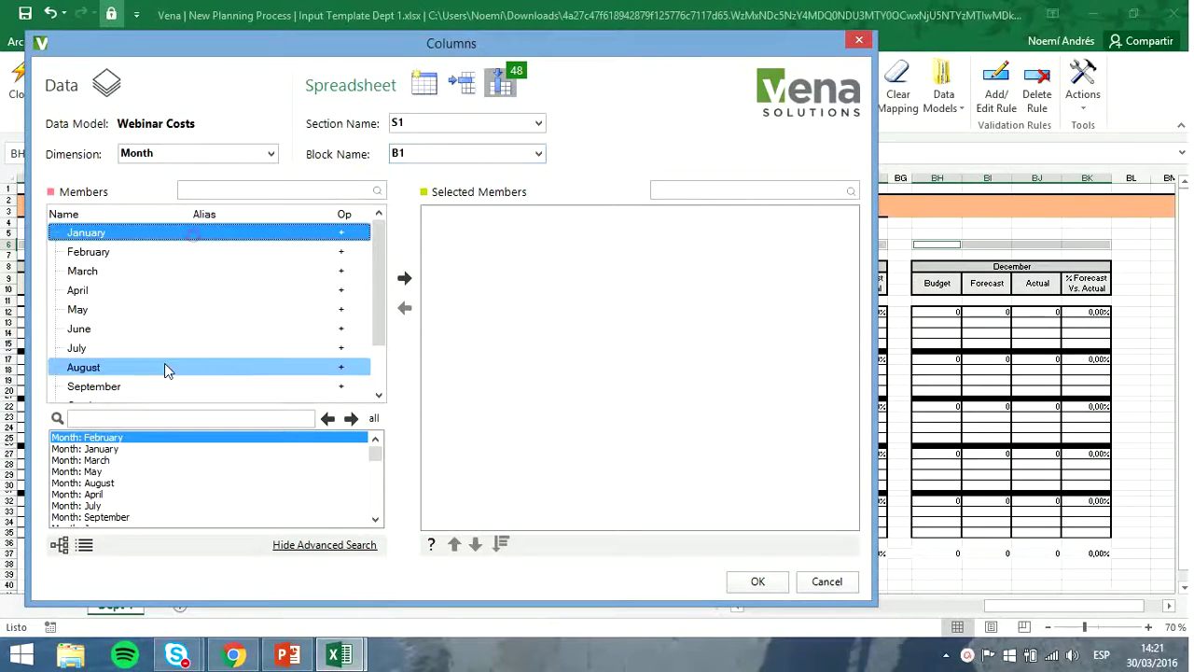
scroll(164, 391, "down", 3)
scroll(164, 373, "up", 3)
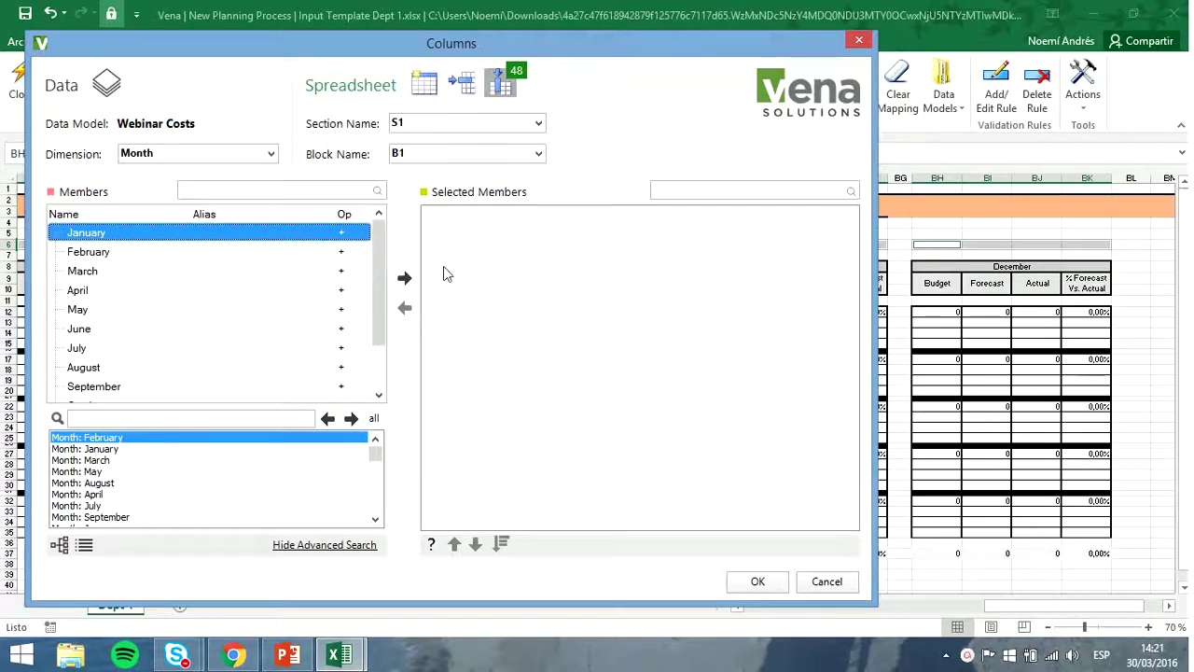
left_click(404, 279)
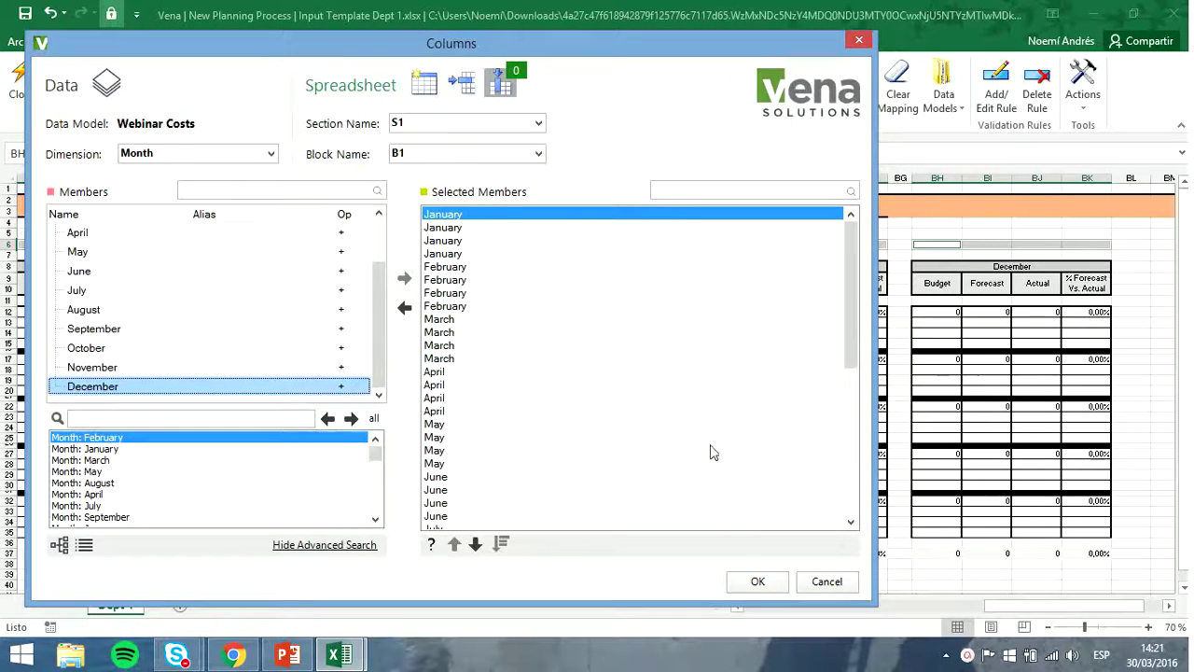
left_click(759, 581)
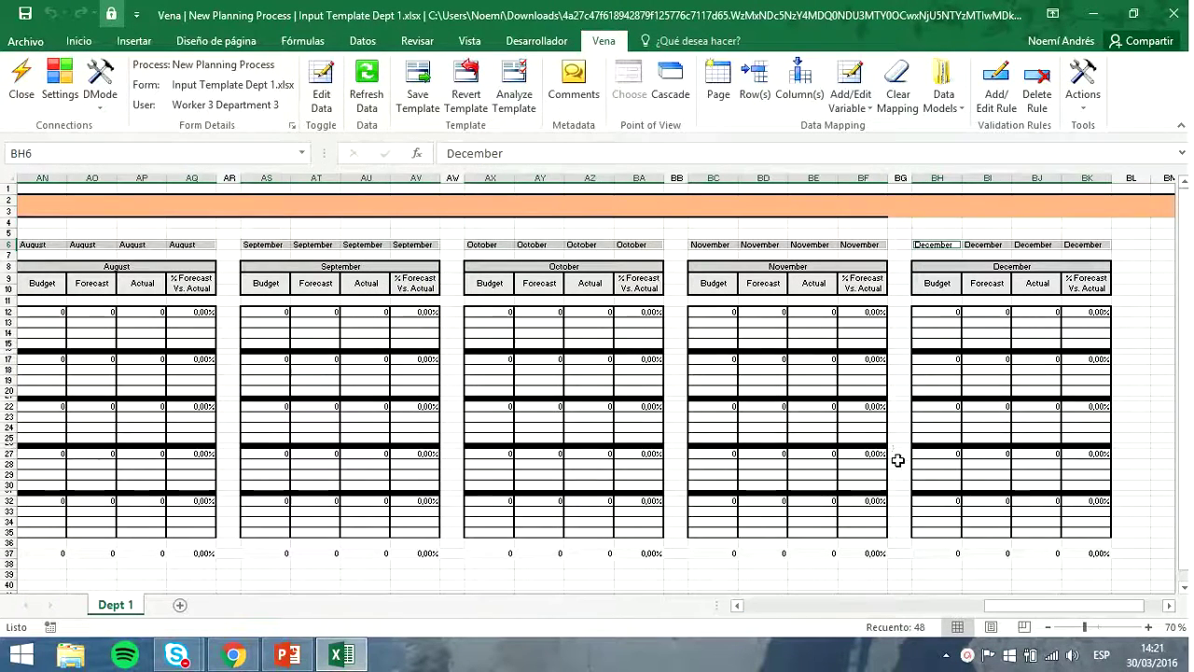
Select the four row 7 cells above every monthly table, from December back to January, as one combined selection
left_click_drag(1101, 255, 499, 261)
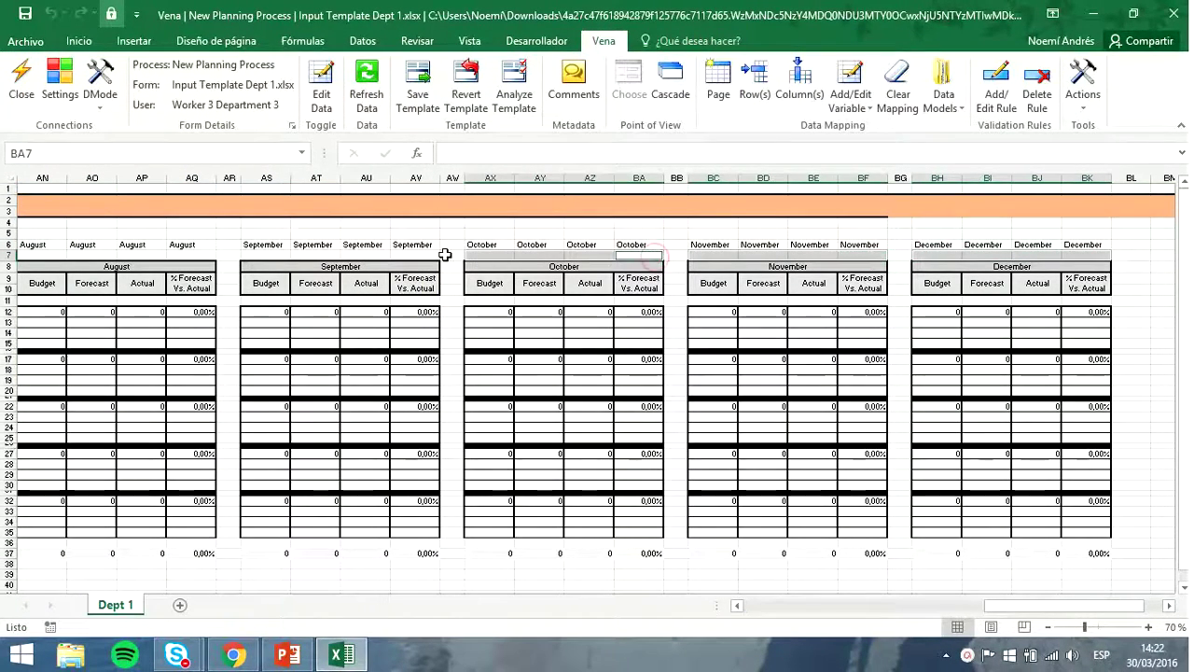
left_click_drag(425, 255, 44, 257)
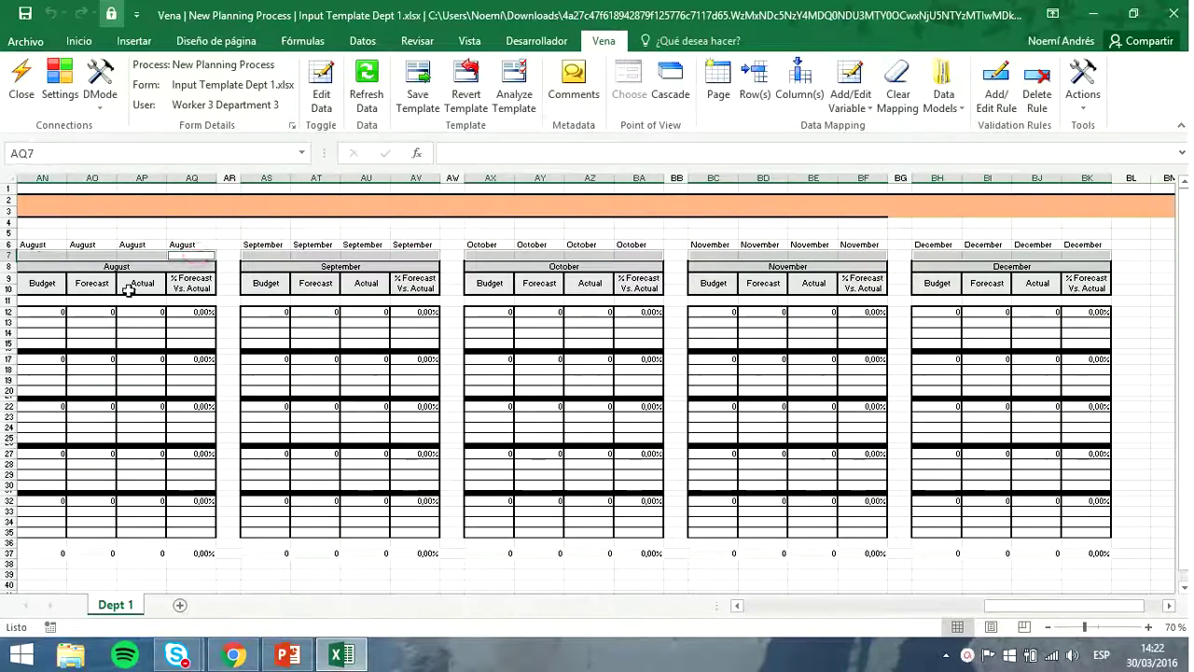
left_click_drag(1057, 605, 930, 597)
left_click_drag(1115, 253, 976, 256)
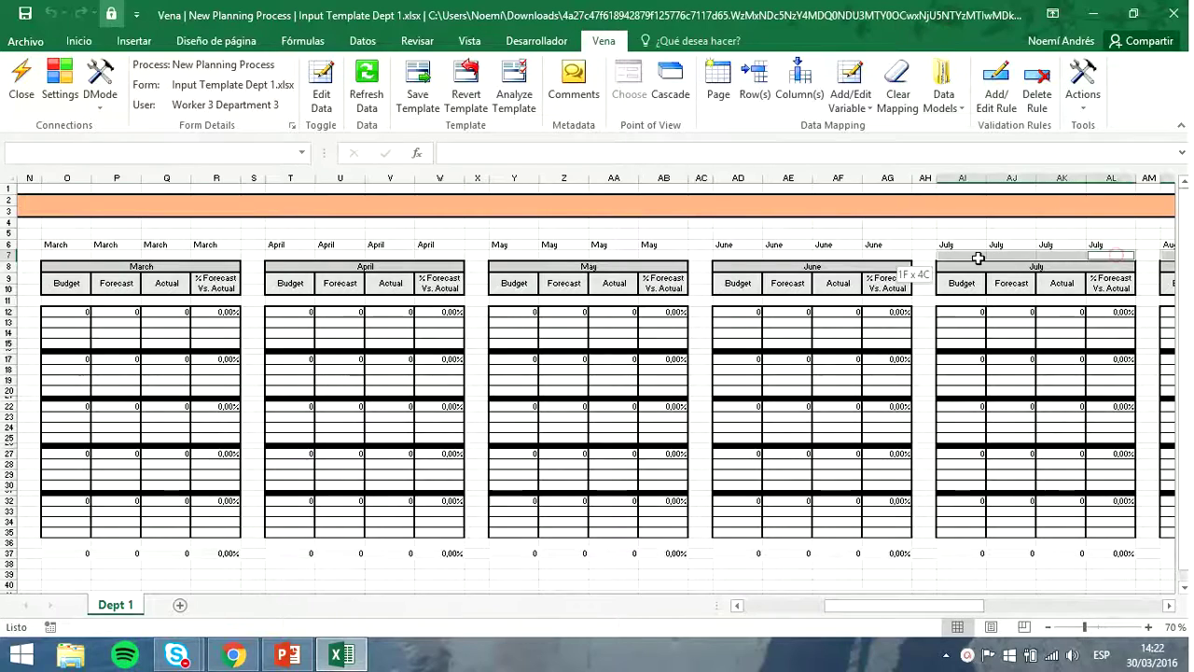
left_click_drag(901, 256, 737, 256)
left_click_drag(656, 253, 539, 255)
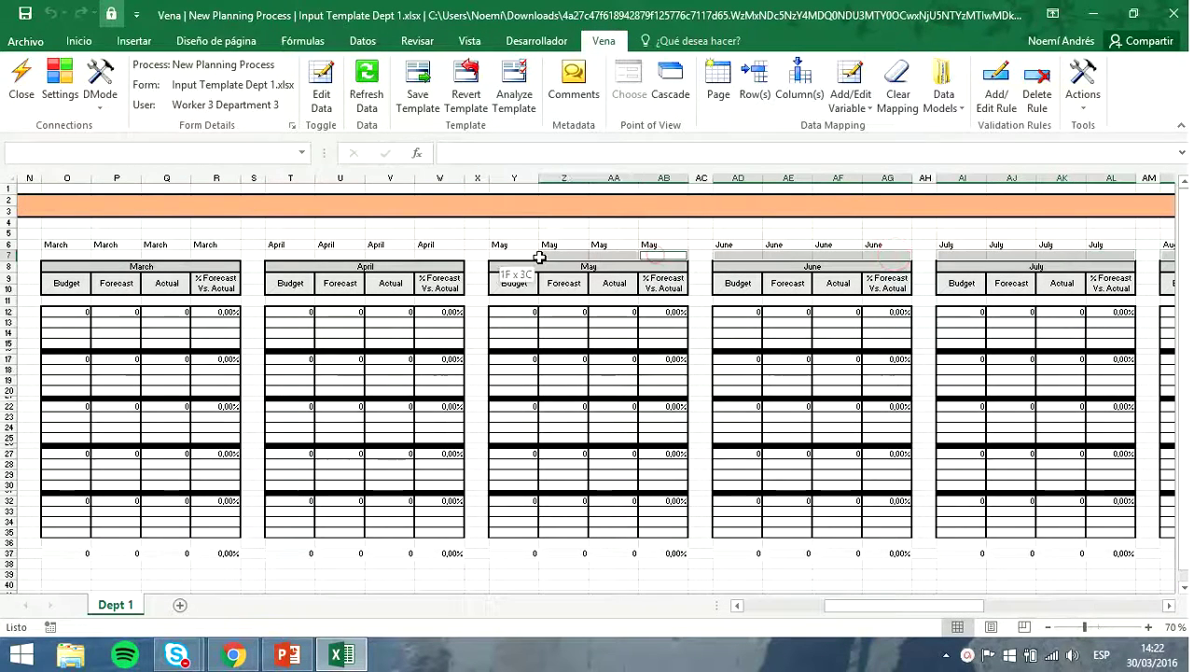
left_click_drag(447, 255, 58, 256)
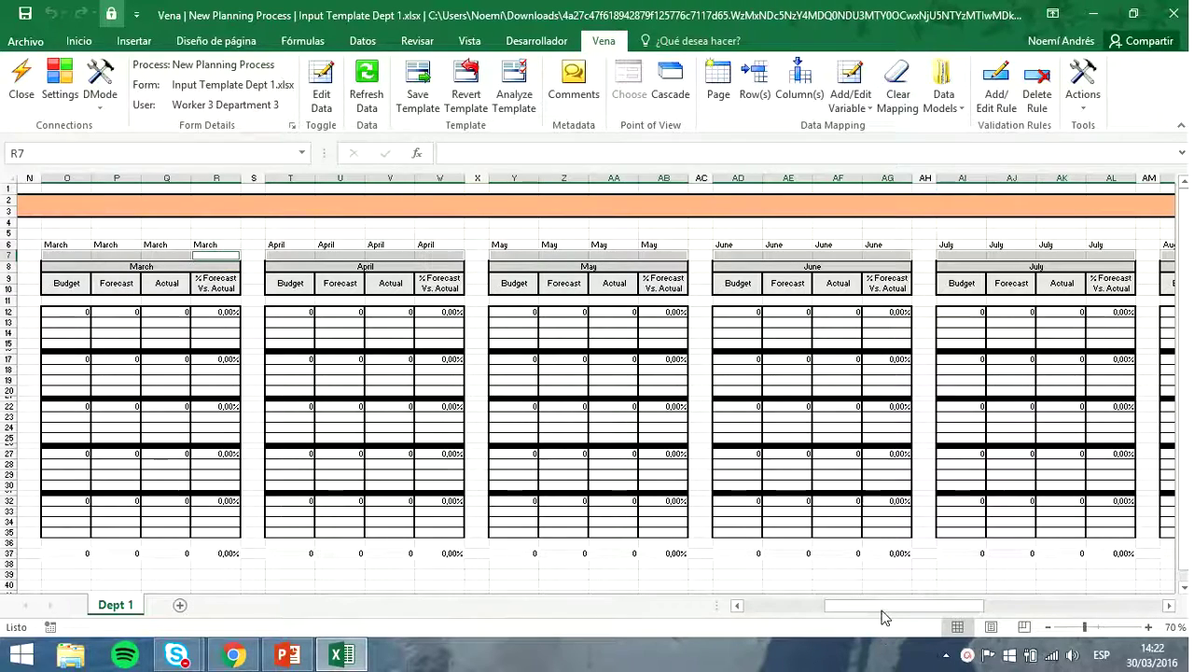
left_click_drag(878, 605, 796, 605)
left_click_drag(611, 254, 467, 254)
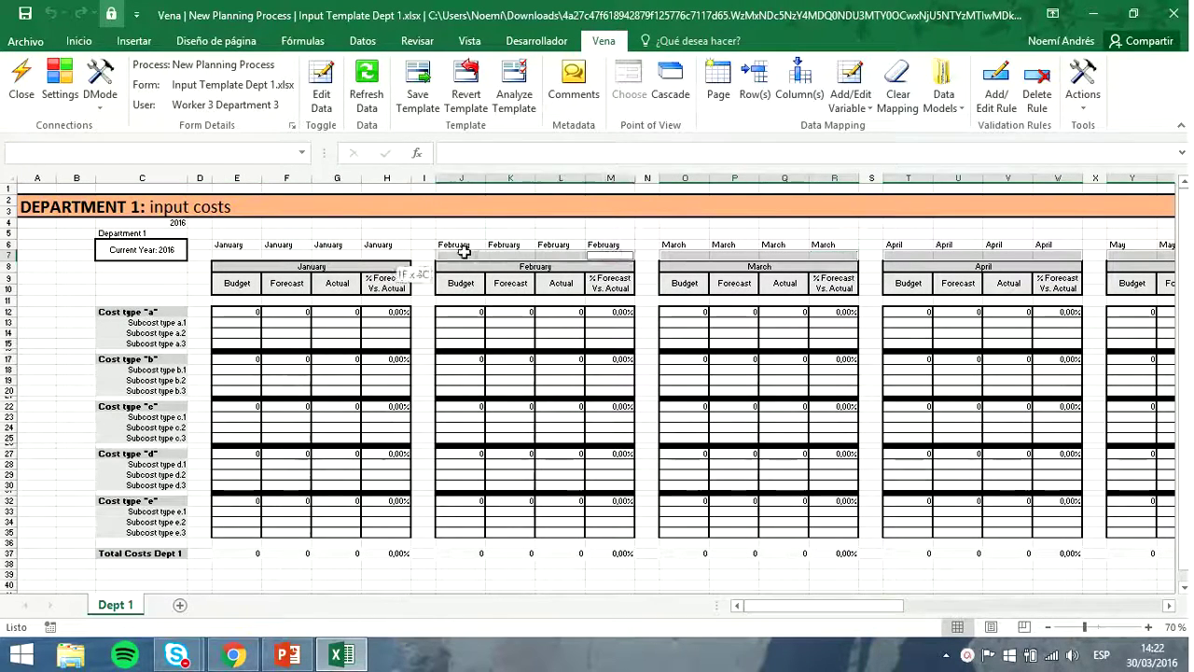
left_click_drag(387, 254, 229, 253)
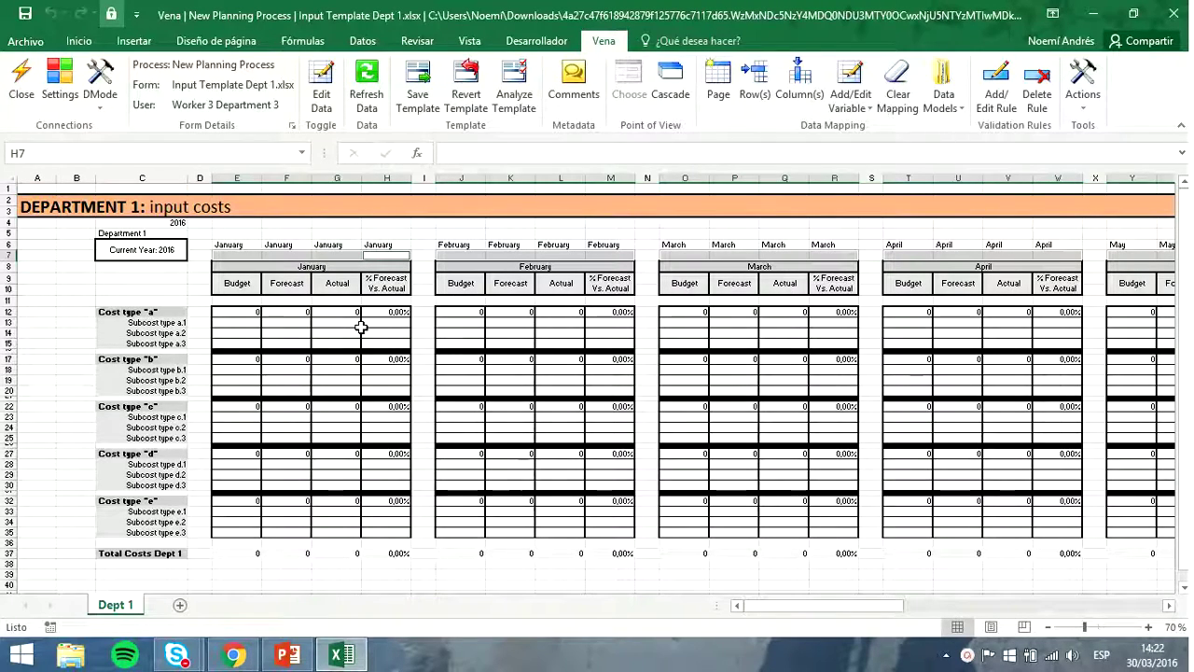
Map the selected row 7 cells to the Scenario members Budget, Forecast, Actual and % Forecast Vs. Actual, repeated across all months, in column block B1
left_click(799, 94)
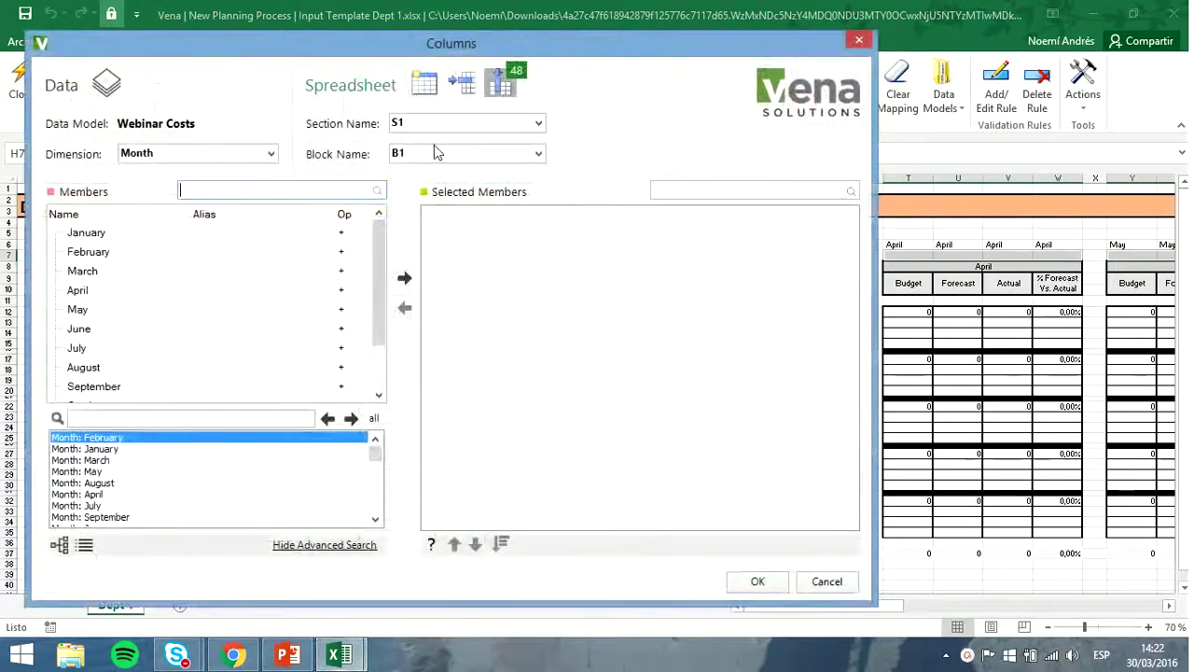
left_click(268, 154)
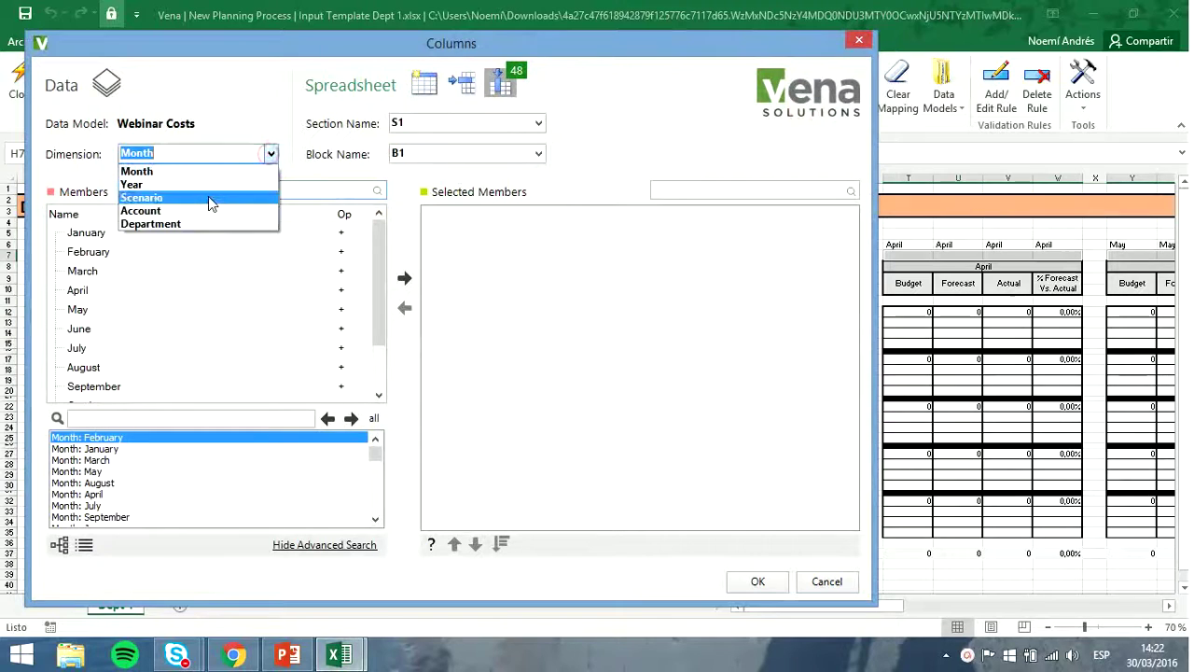
left_click(208, 196)
left_click(404, 277)
left_click(308, 252)
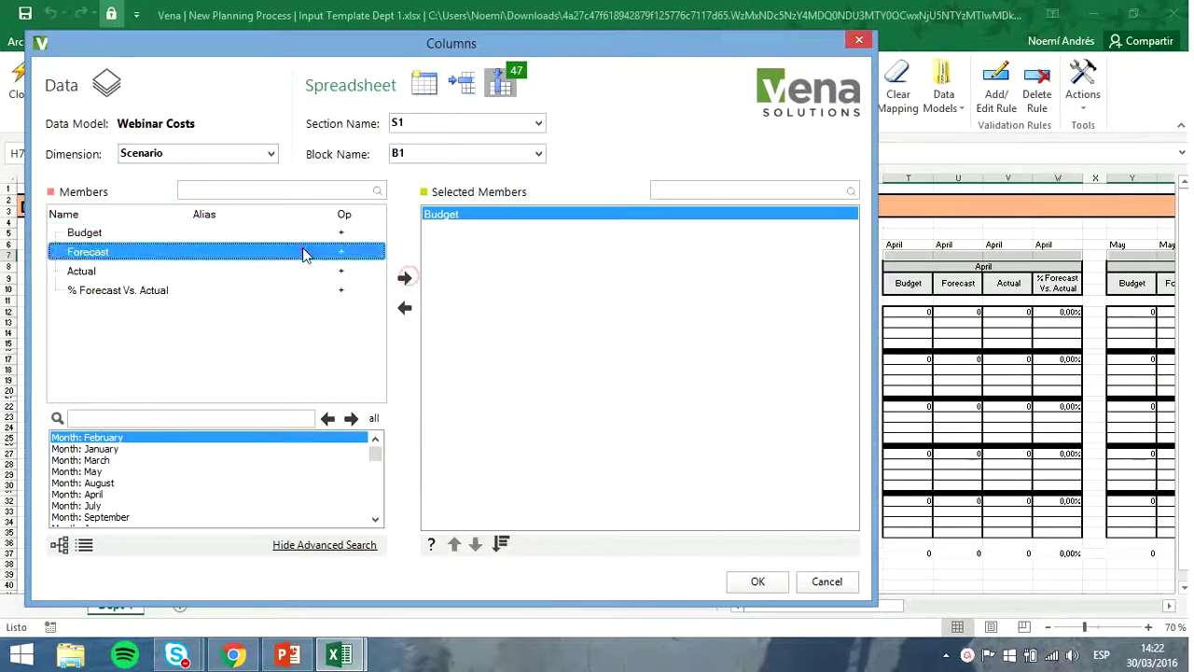
left_click(404, 277)
left_click(298, 270)
left_click(404, 278)
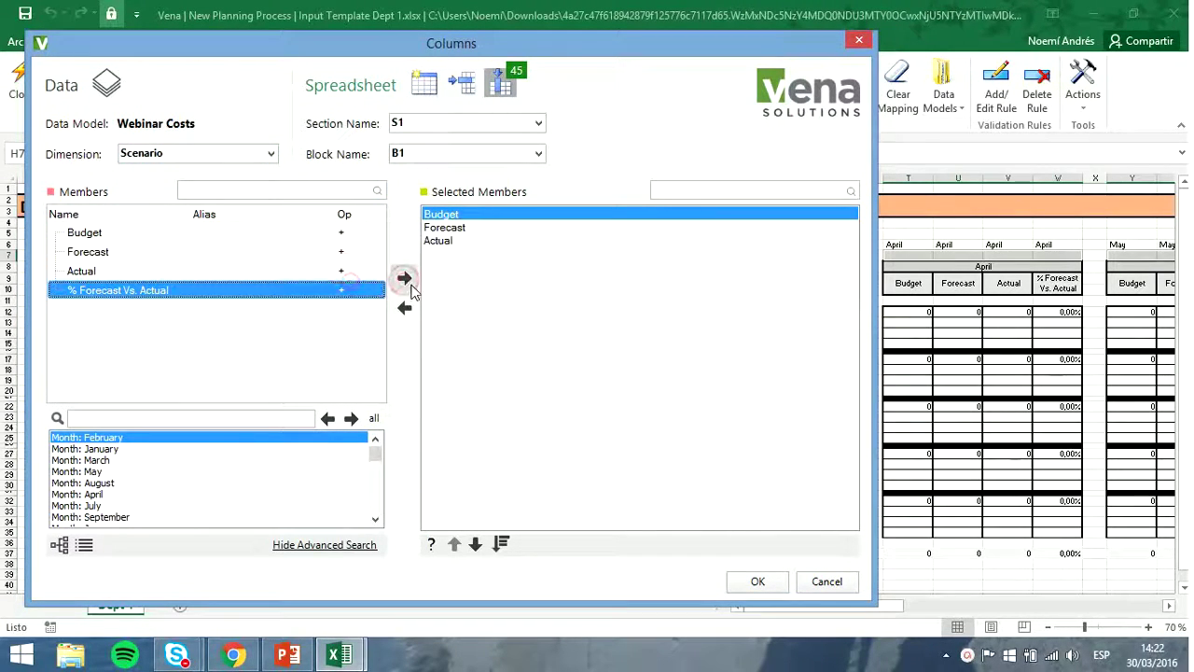
left_click(404, 278)
left_click(502, 545)
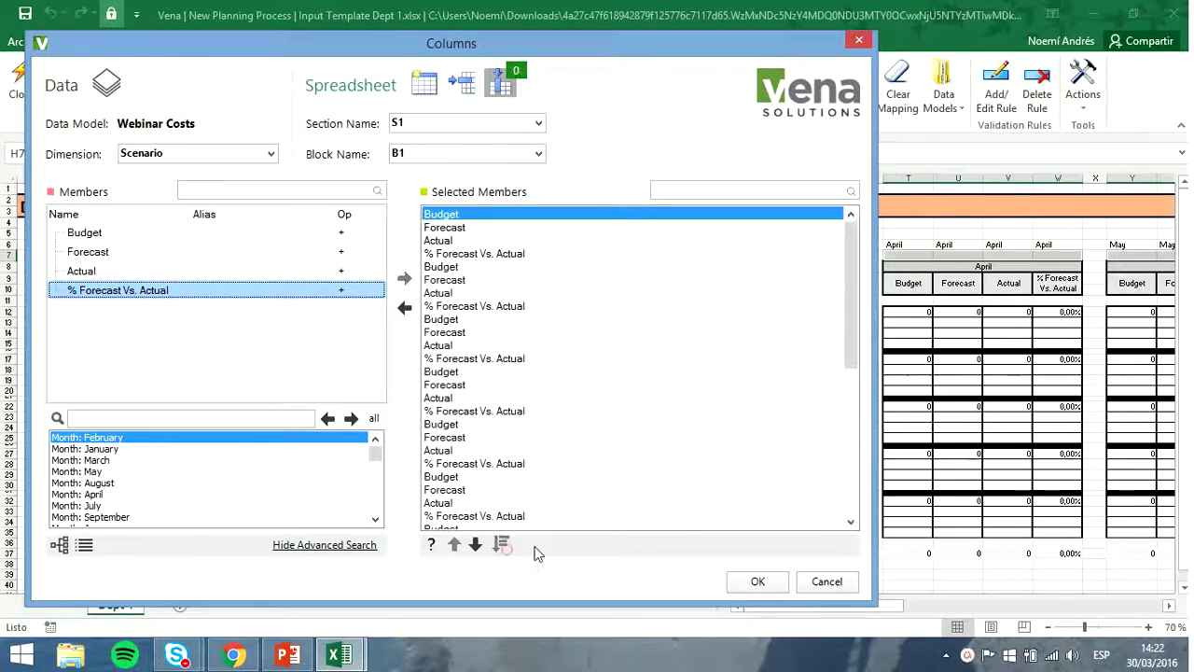
left_click(746, 582)
Map the column B cells beside all five subcost groups to the Account members Subcost type a.1 to e.3 under Total Costs, in row block B1
left_click(82, 341)
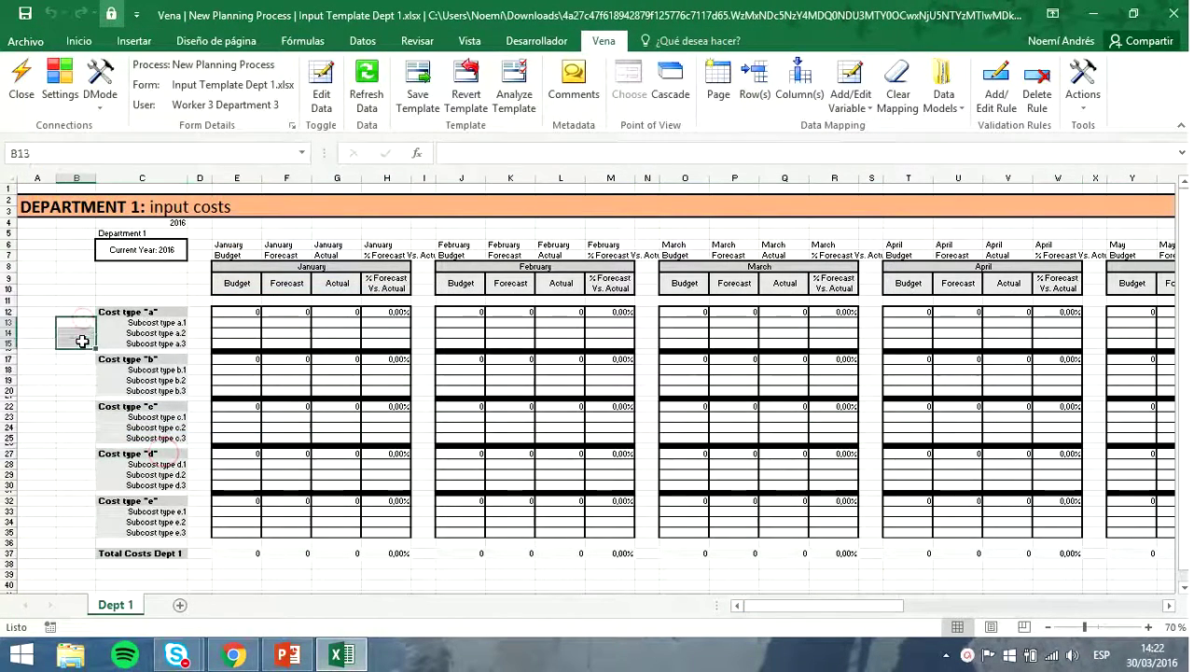
left_click(80, 378, "ctrl")
left_click(82, 431, "ctrl")
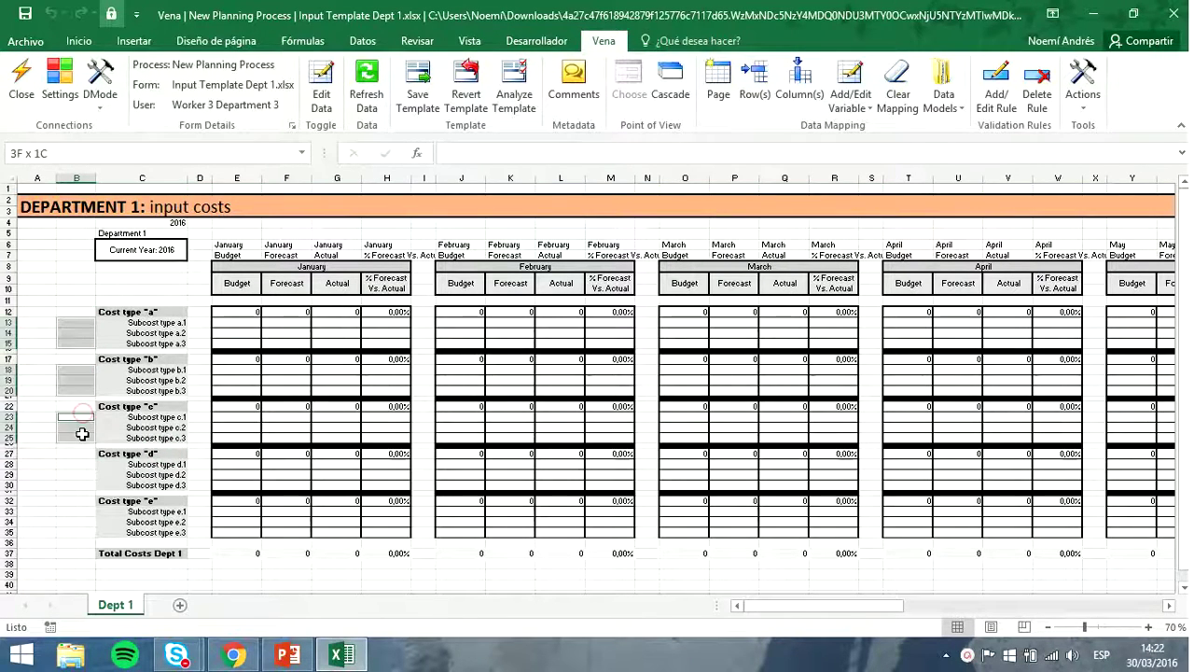
left_click(82, 474, "ctrl")
left_click(87, 530, "ctrl")
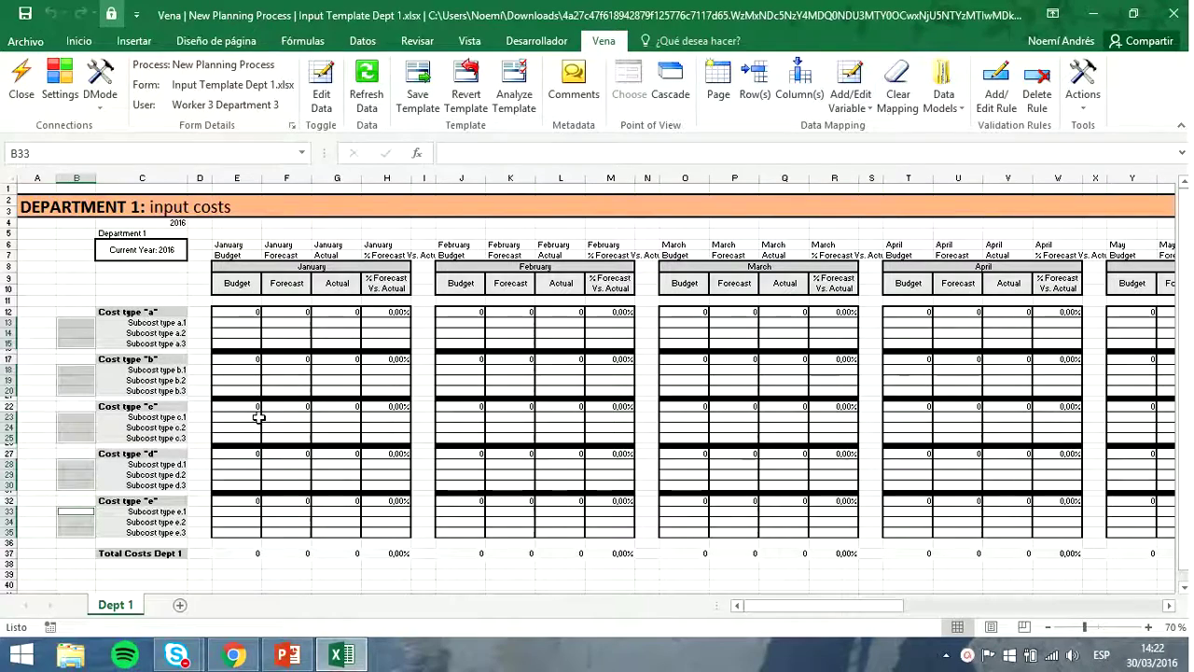
left_click(754, 82)
left_click(266, 160)
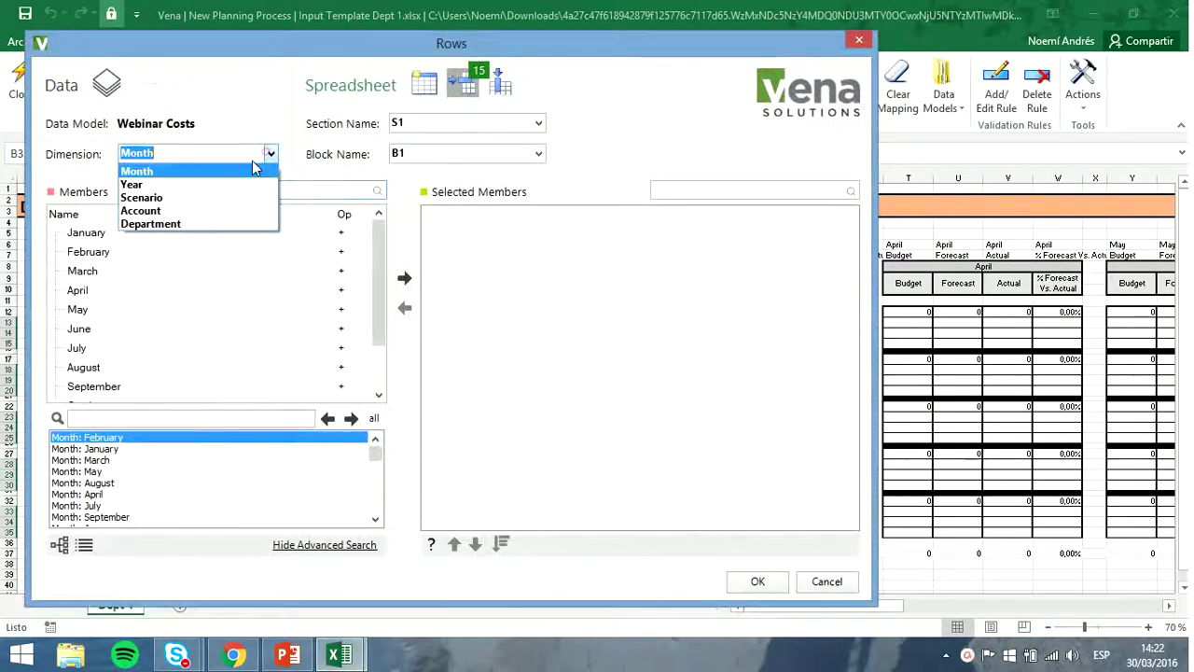
left_click(189, 213)
right_click(83, 237)
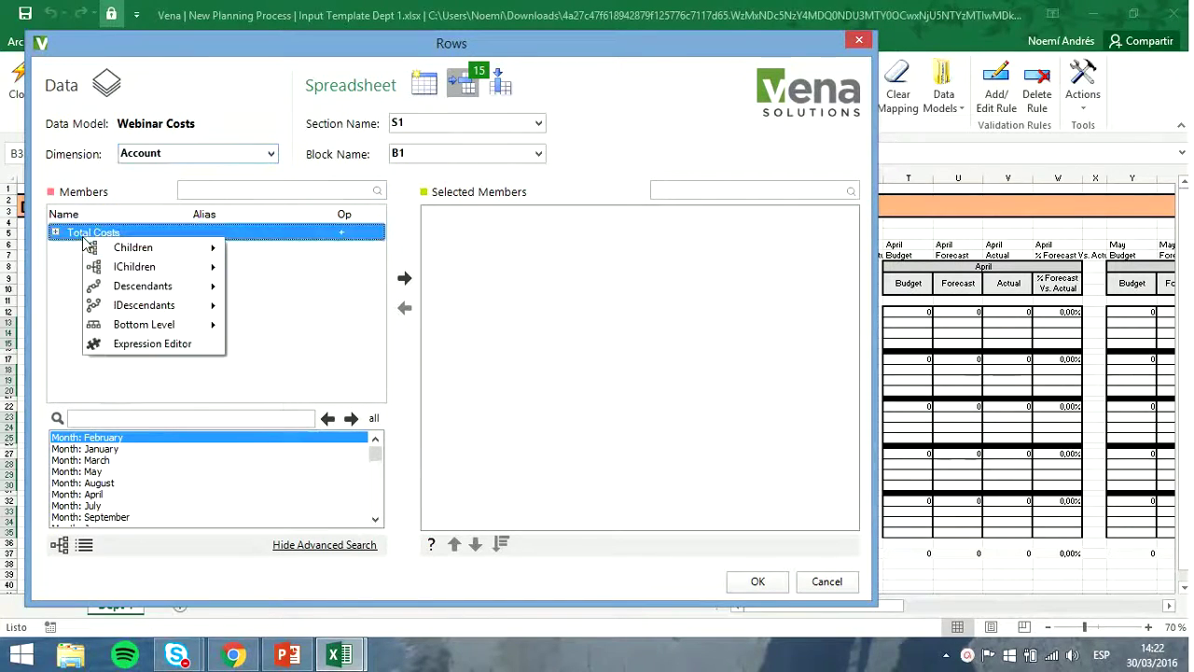
mouse_move(140, 285)
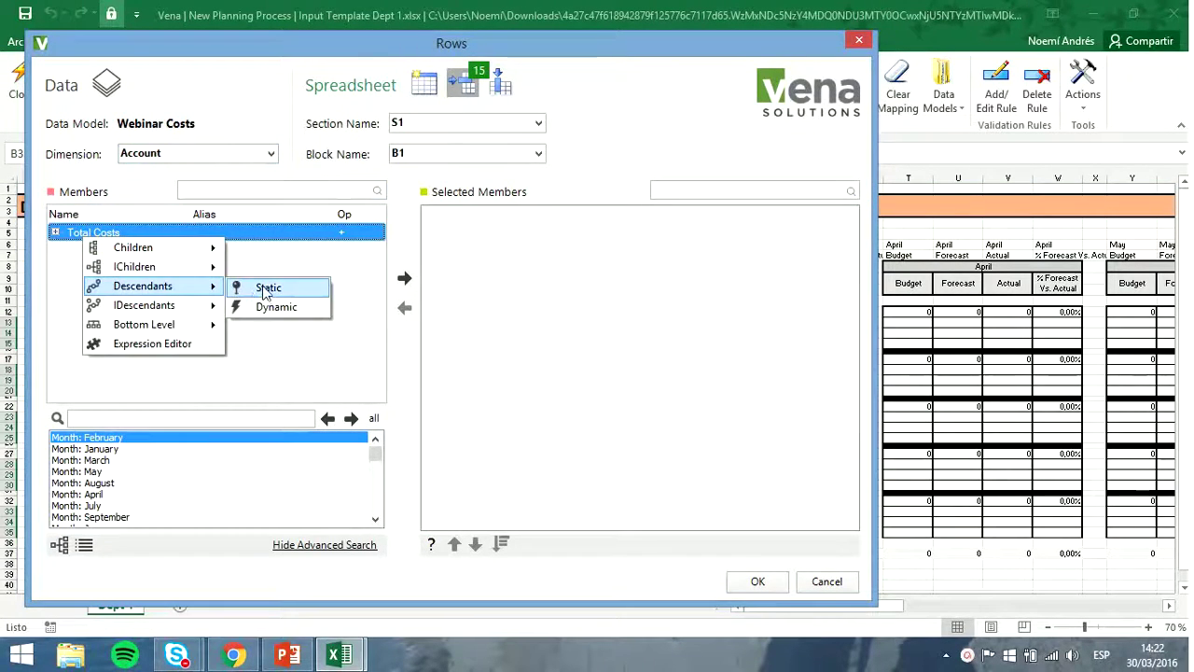
left_click(758, 582)
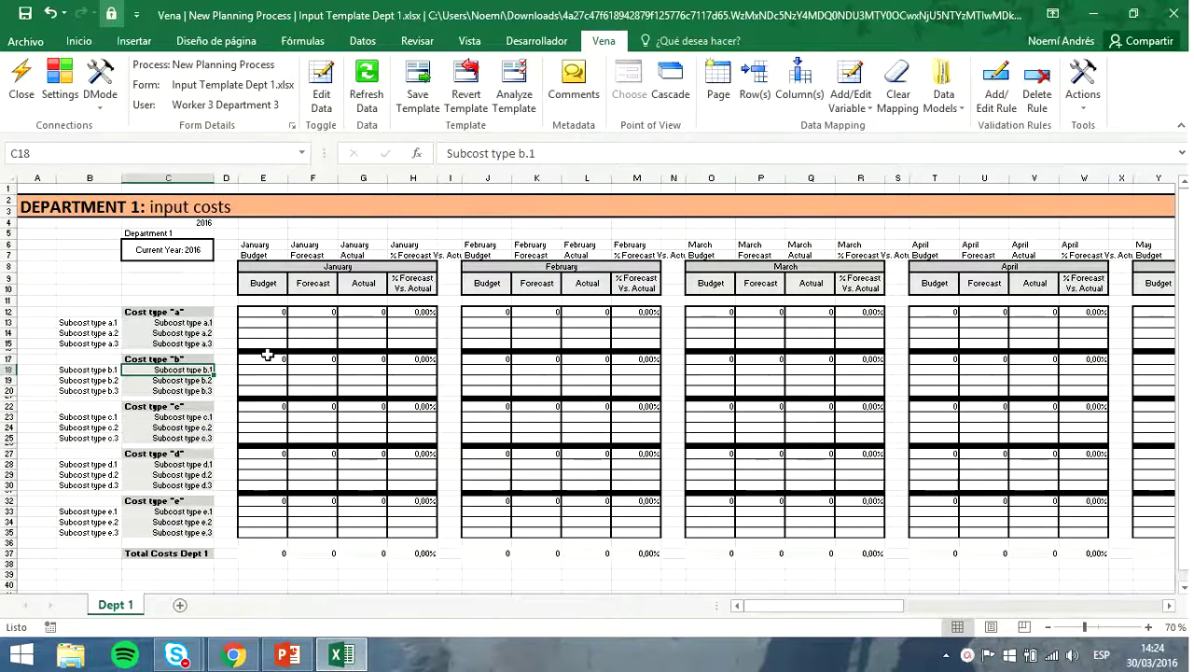
Enter January Budget, Forecast and Actual as 1500, 1200, 1000 for Subcost type a.1 and 1500, 1200, 1300 for a.2, and save the data
left_click(264, 323)
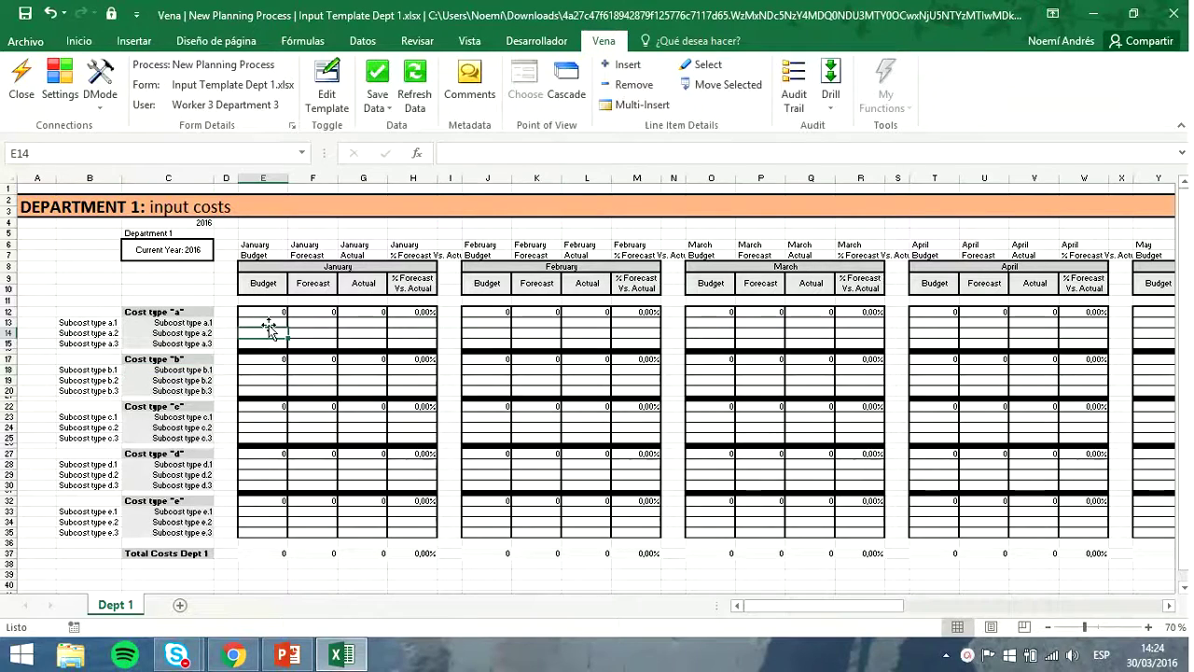
type("1500")
key("Tab")
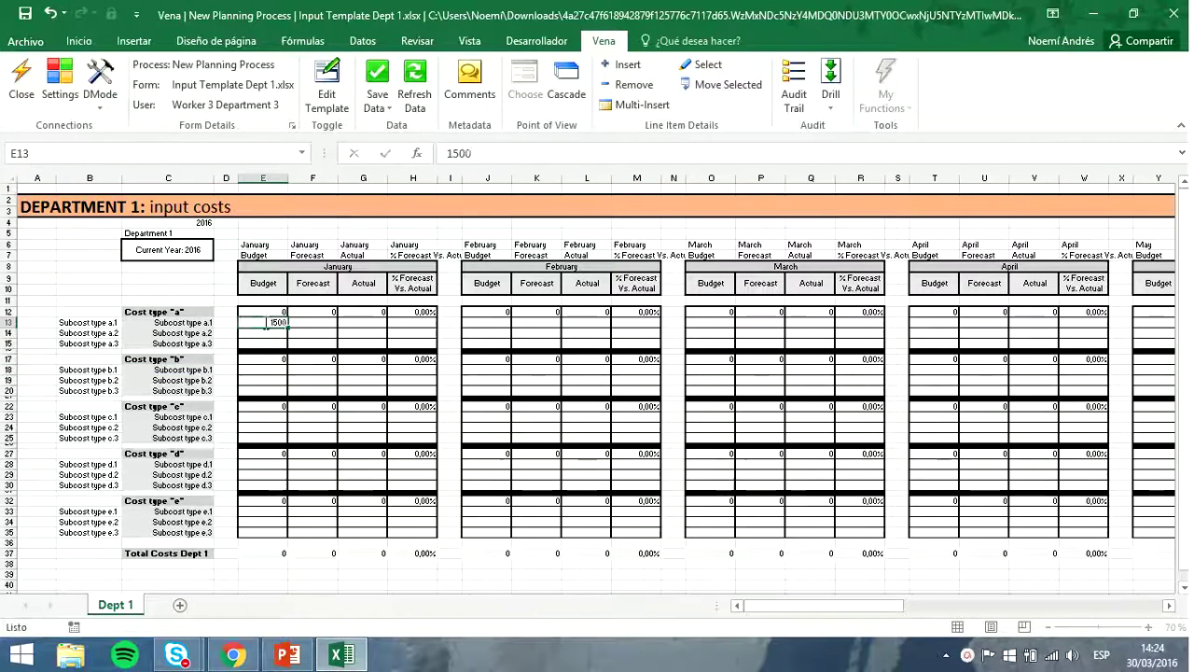
type("1200")
key("Tab")
type("1000")
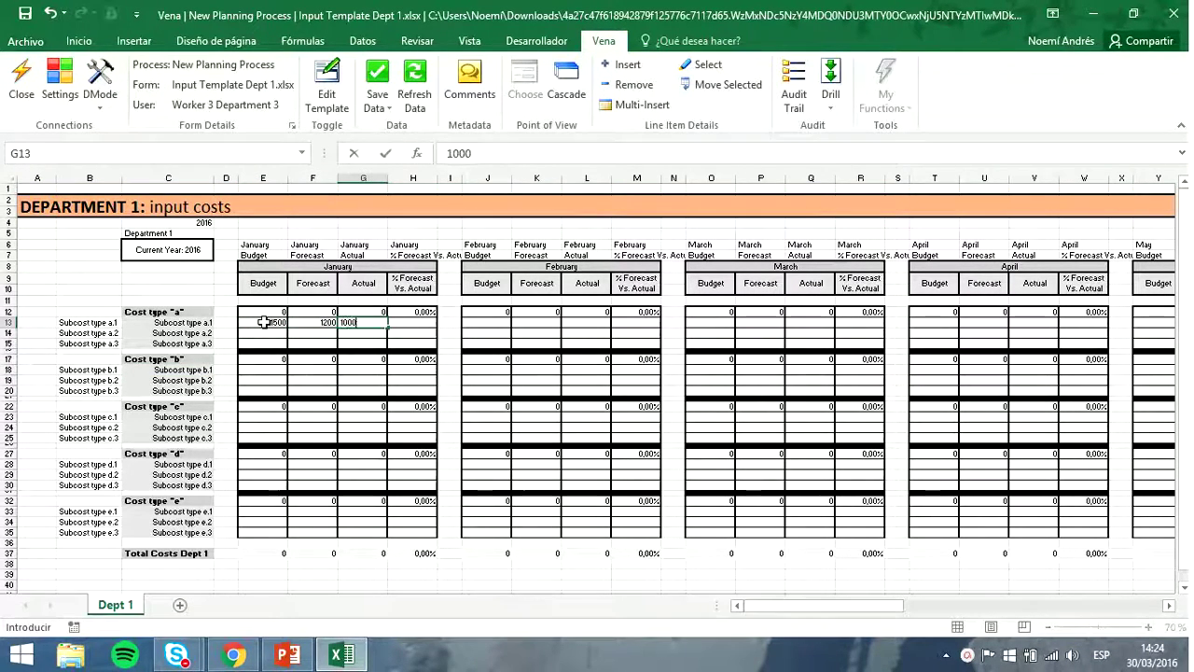
key("Return")
type("1500")
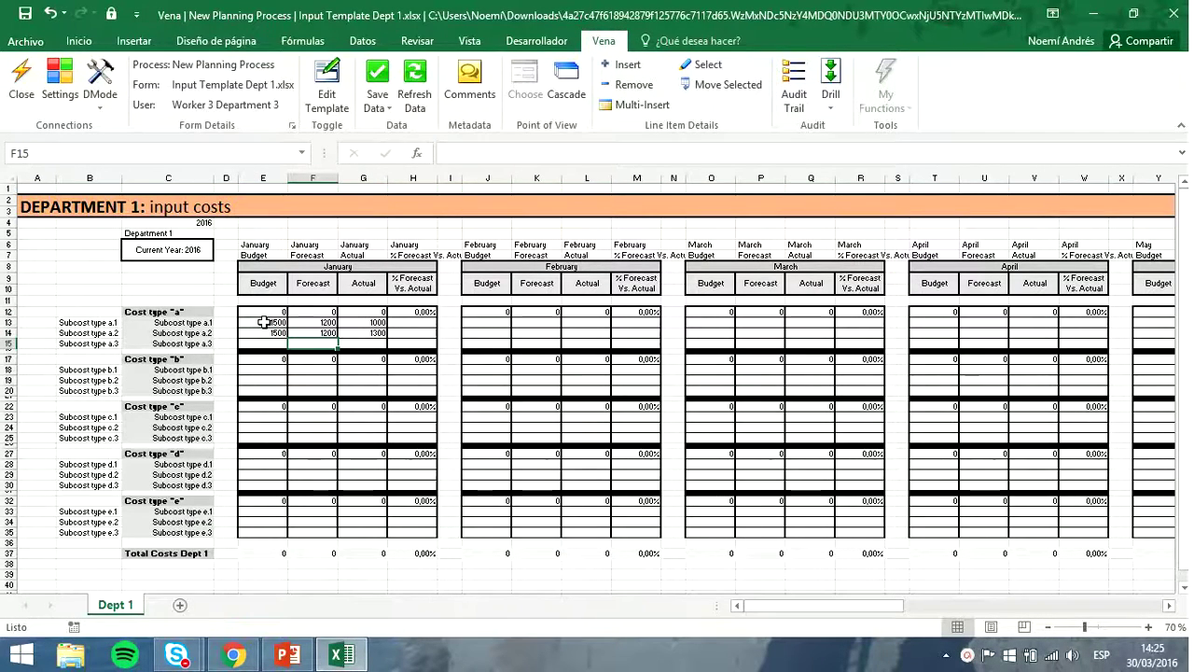
left_click(379, 81)
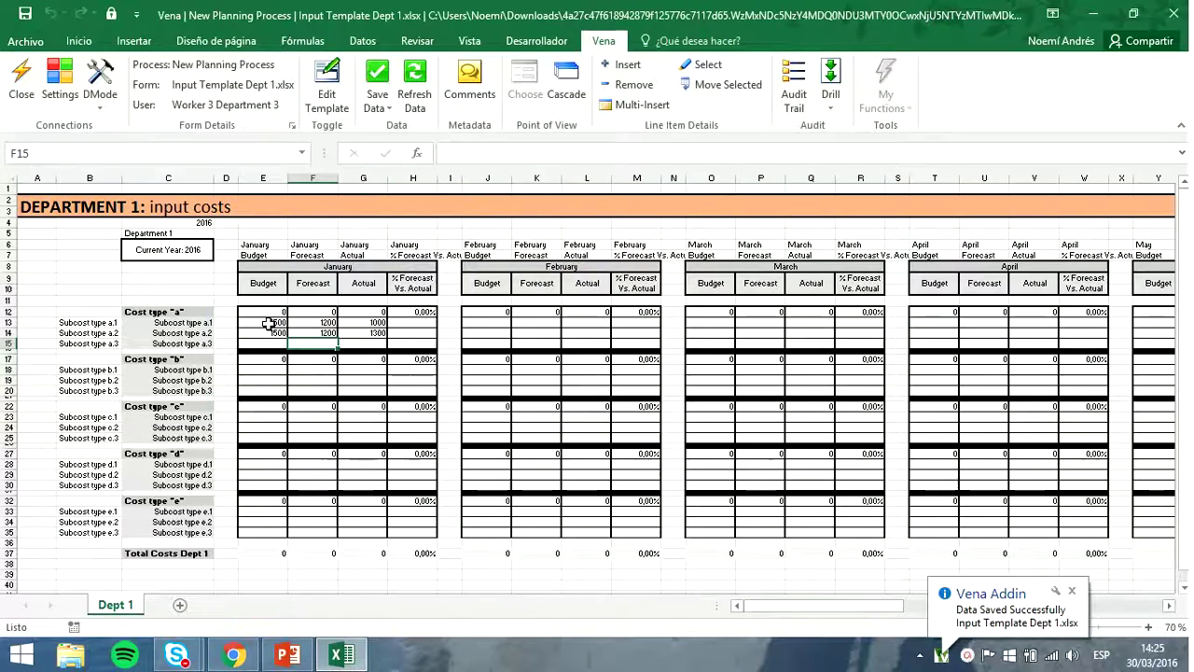
Clear the January values of Subcost types a.1 and a.2 in E13:G14 and refresh the saved data
left_click_drag(269, 322, 373, 326)
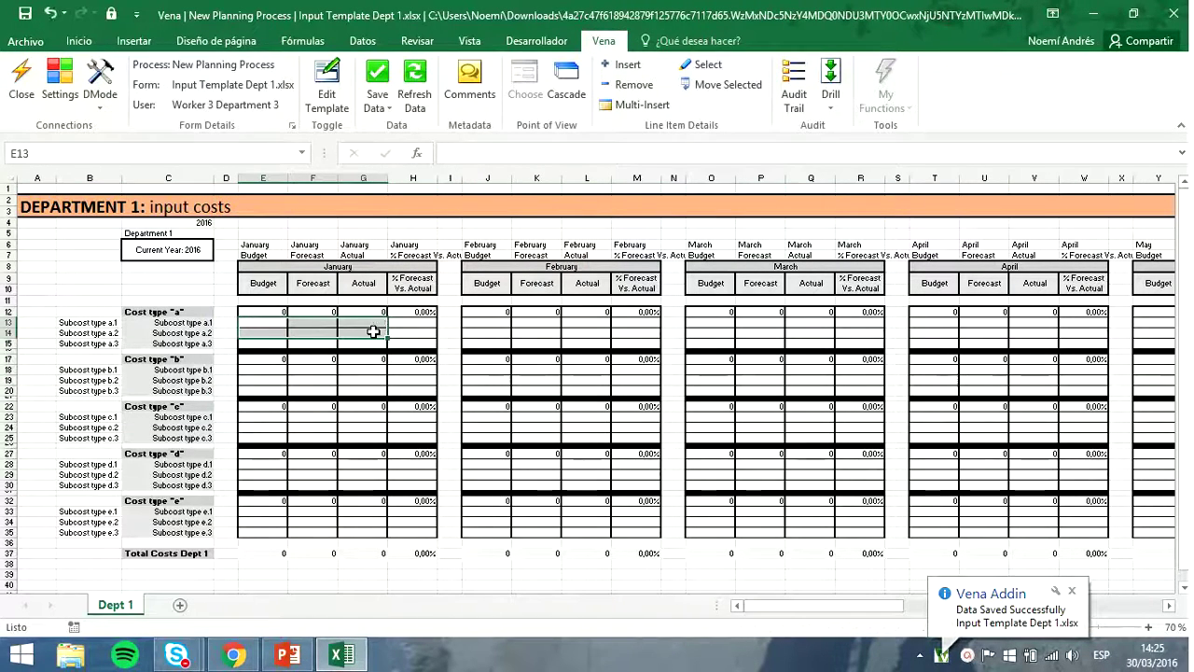
key("Delete")
left_click(377, 366)
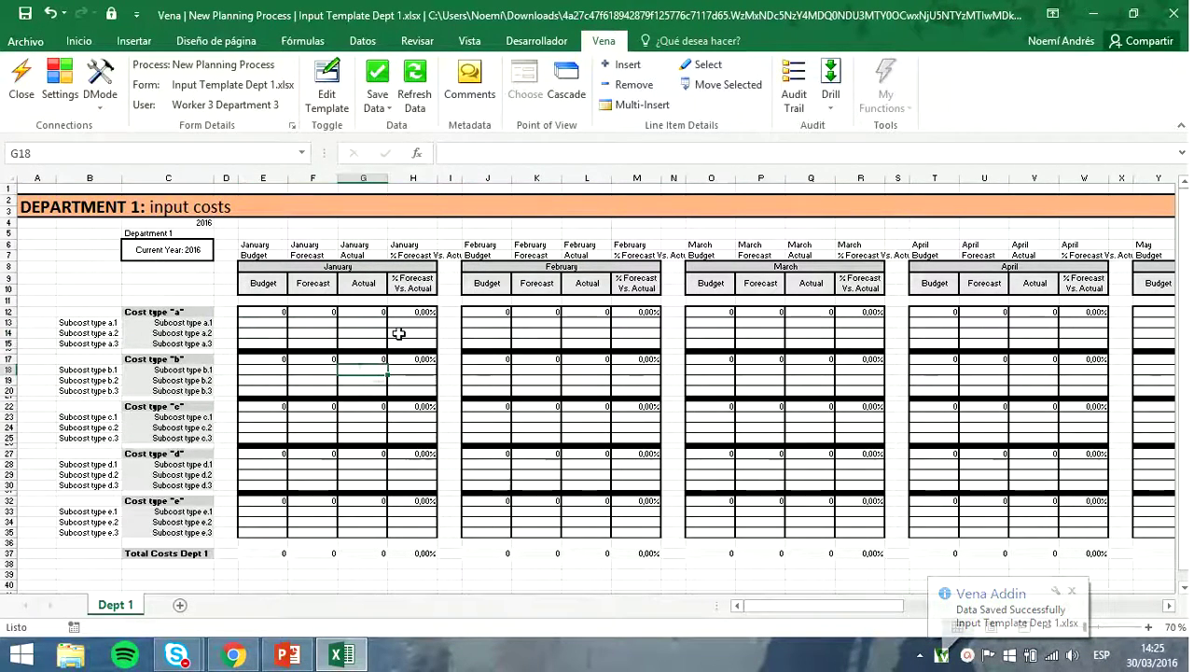
left_click(415, 84)
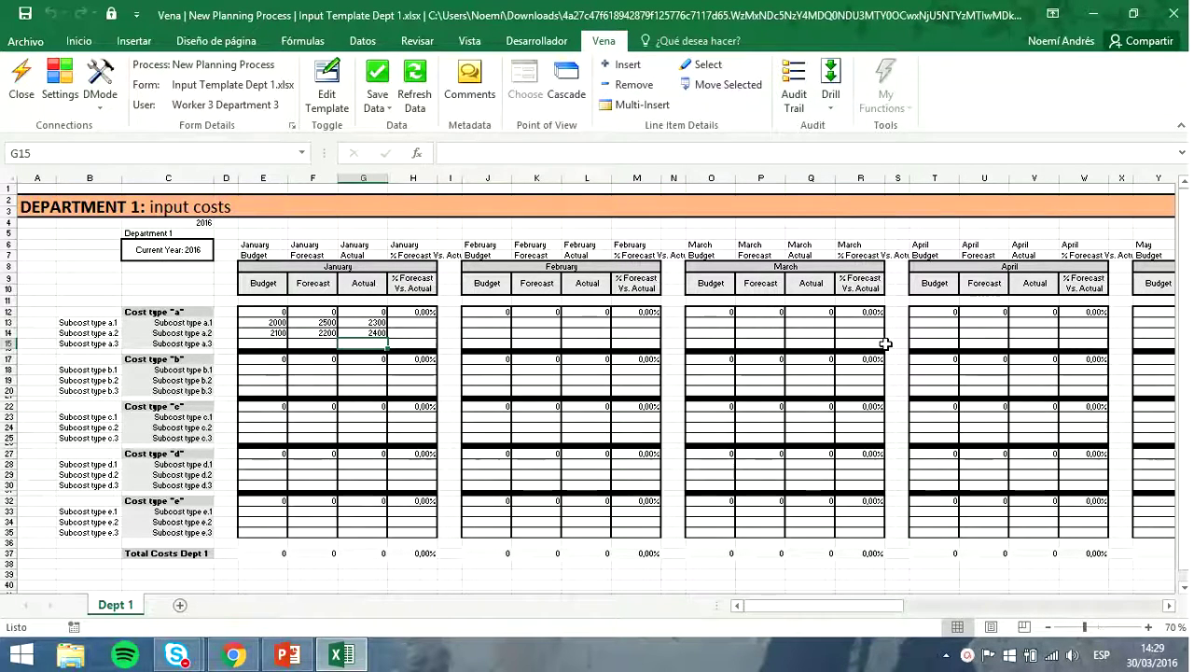
Open the audit trail and view the template version saved on 3/29/2016 at 1:43 PM
left_click(799, 103)
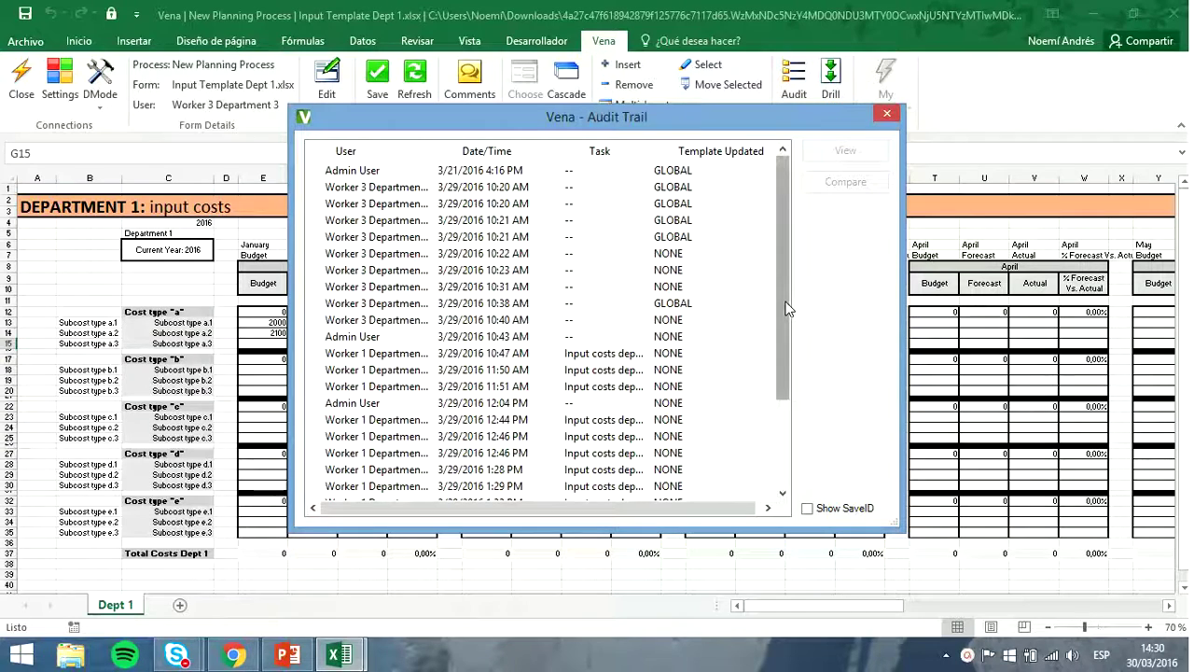
left_click_drag(788, 307, 775, 426)
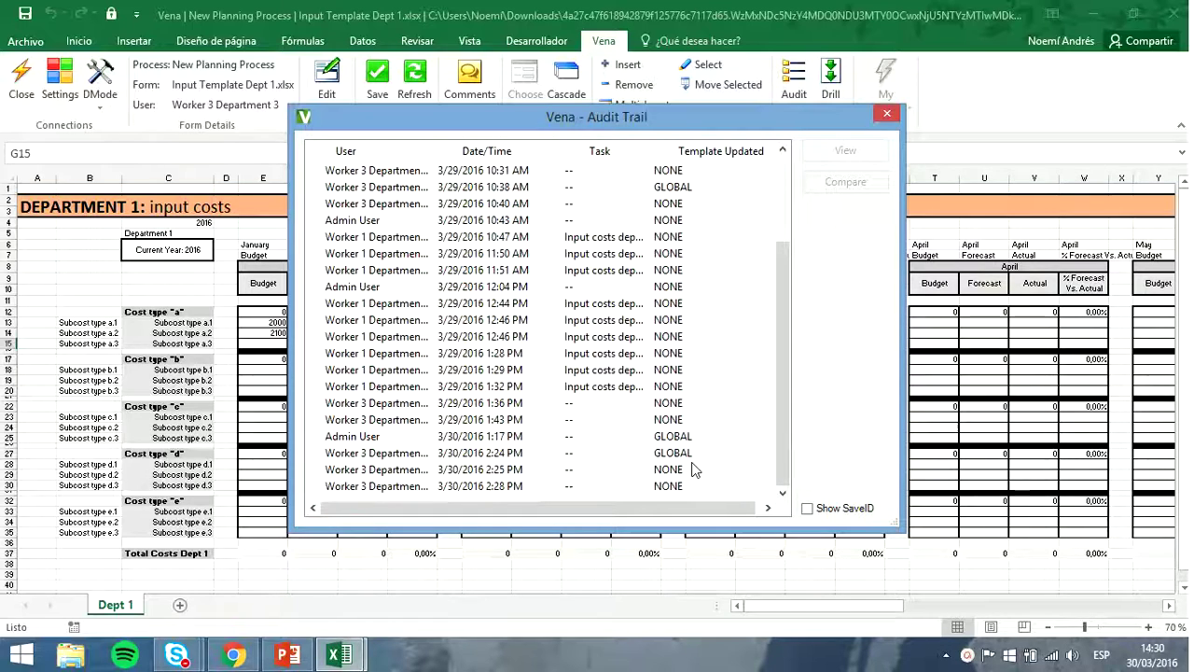
left_click(380, 419)
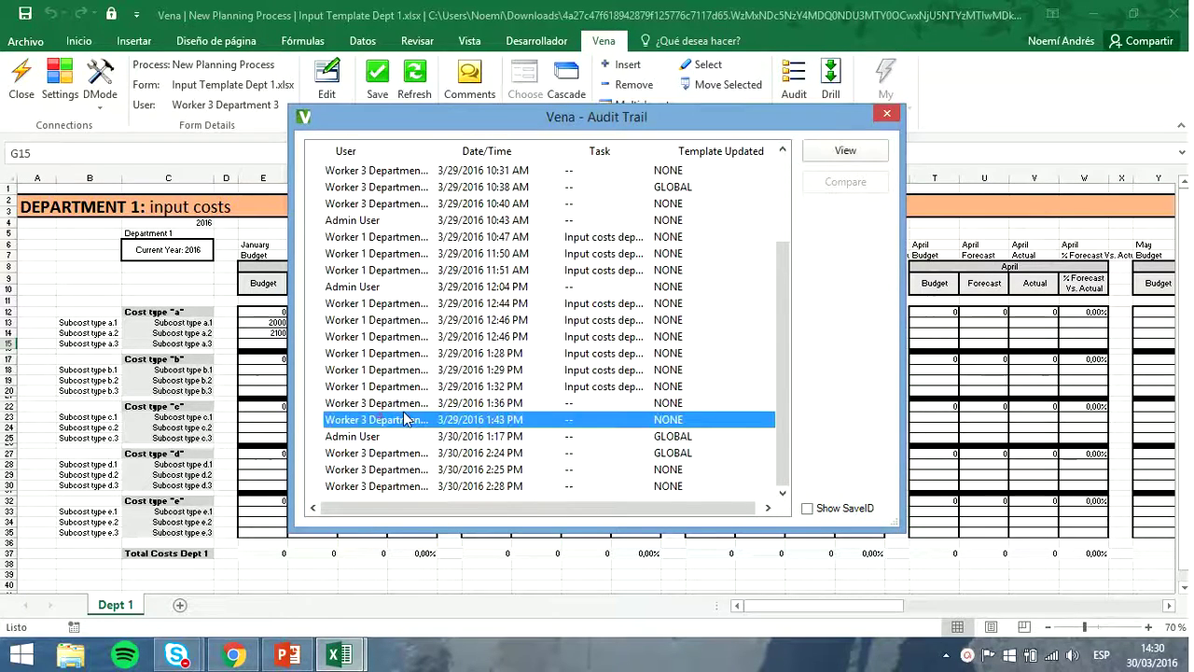
left_click(870, 157)
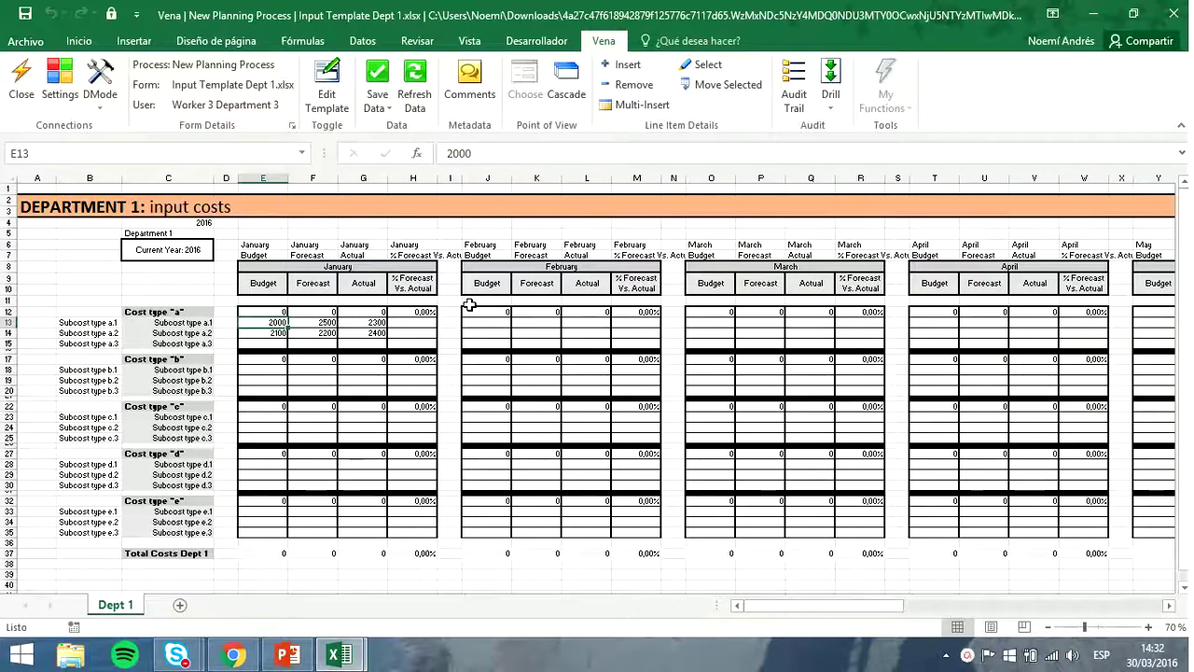
Drill into the saves of cell E13, view the revision with value 1200, and examine its highlighted January Budget cell
left_click(833, 107)
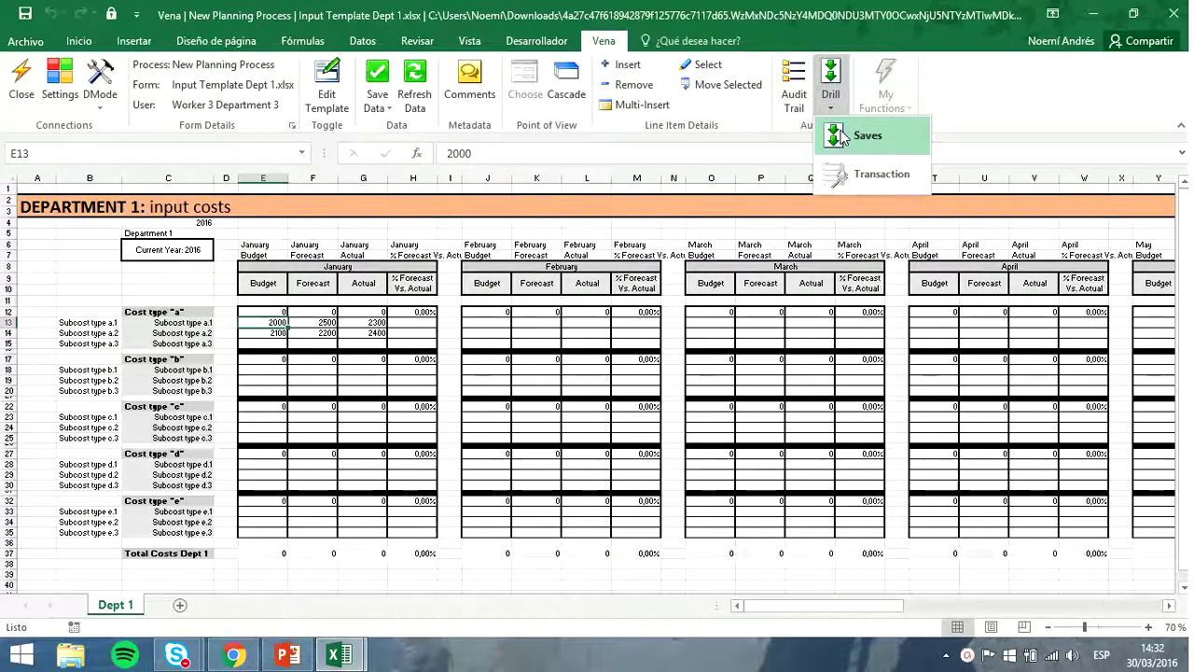
left_click(843, 138)
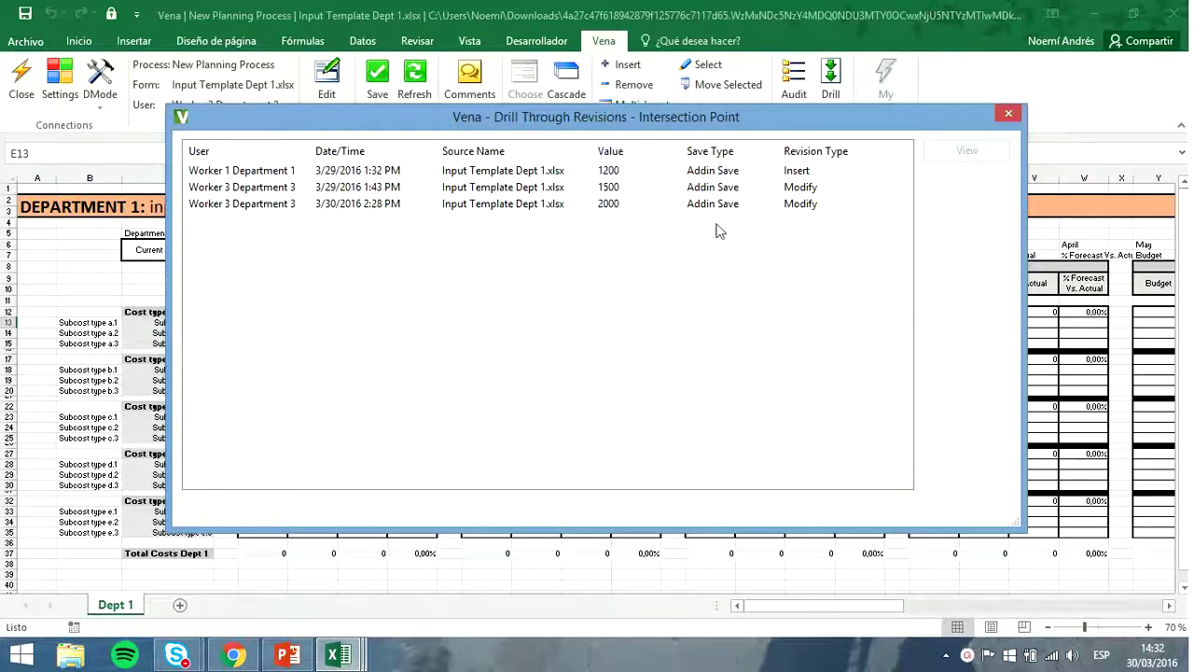
left_click(625, 174)
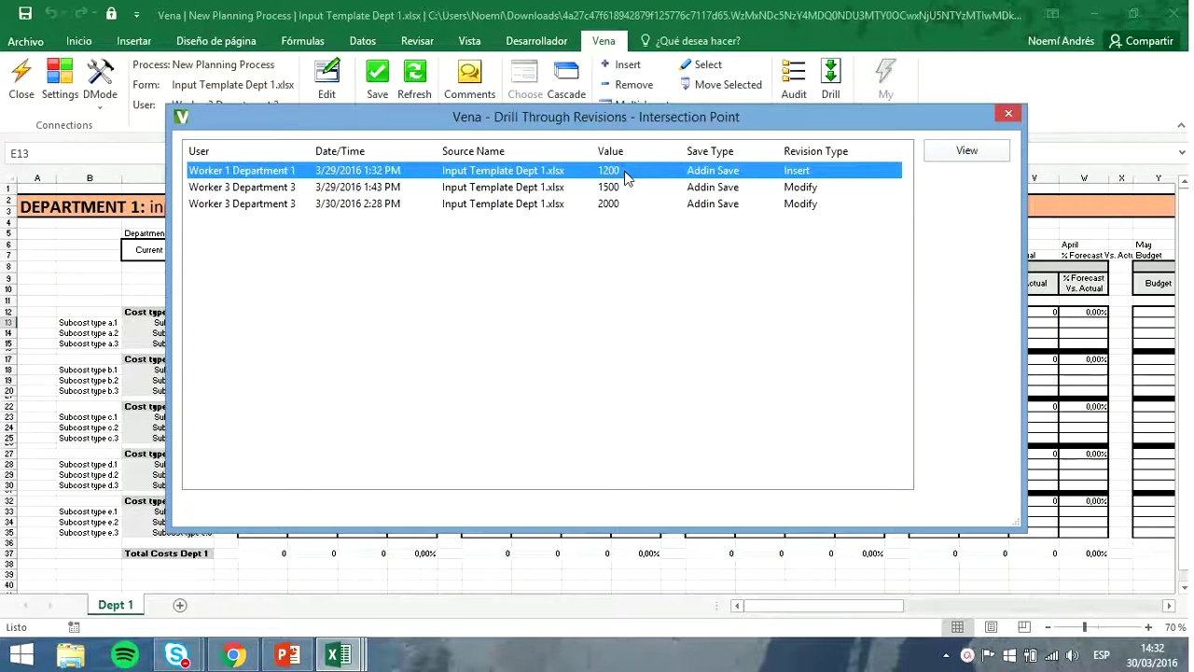
left_click(992, 151)
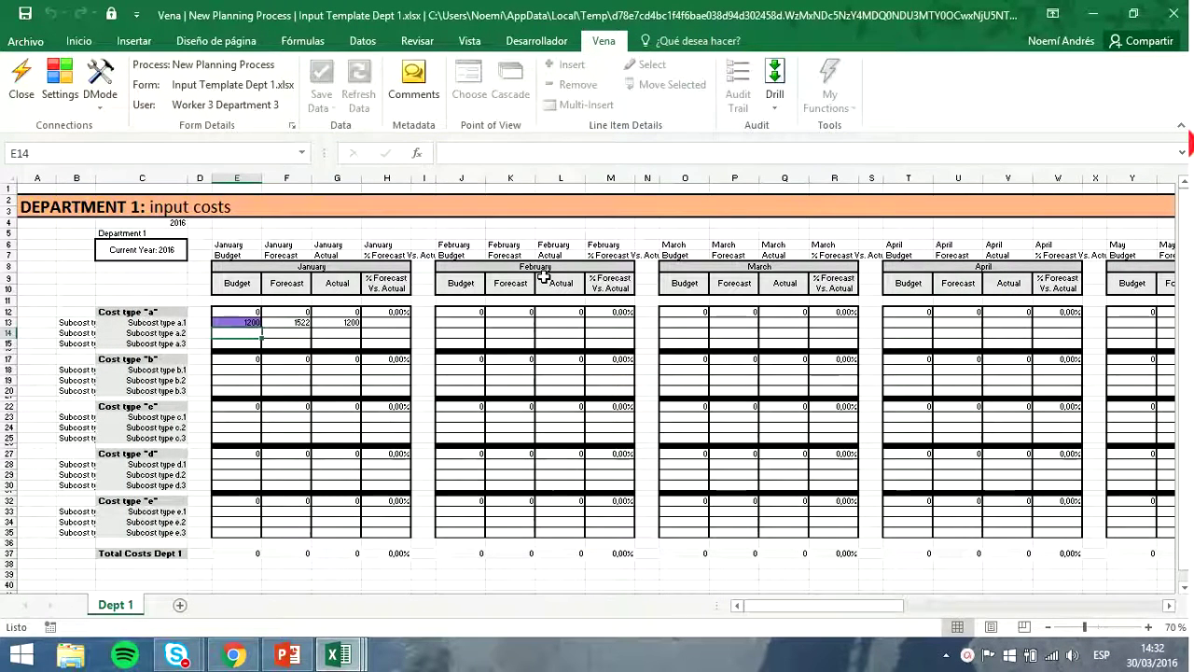
left_click(247, 322)
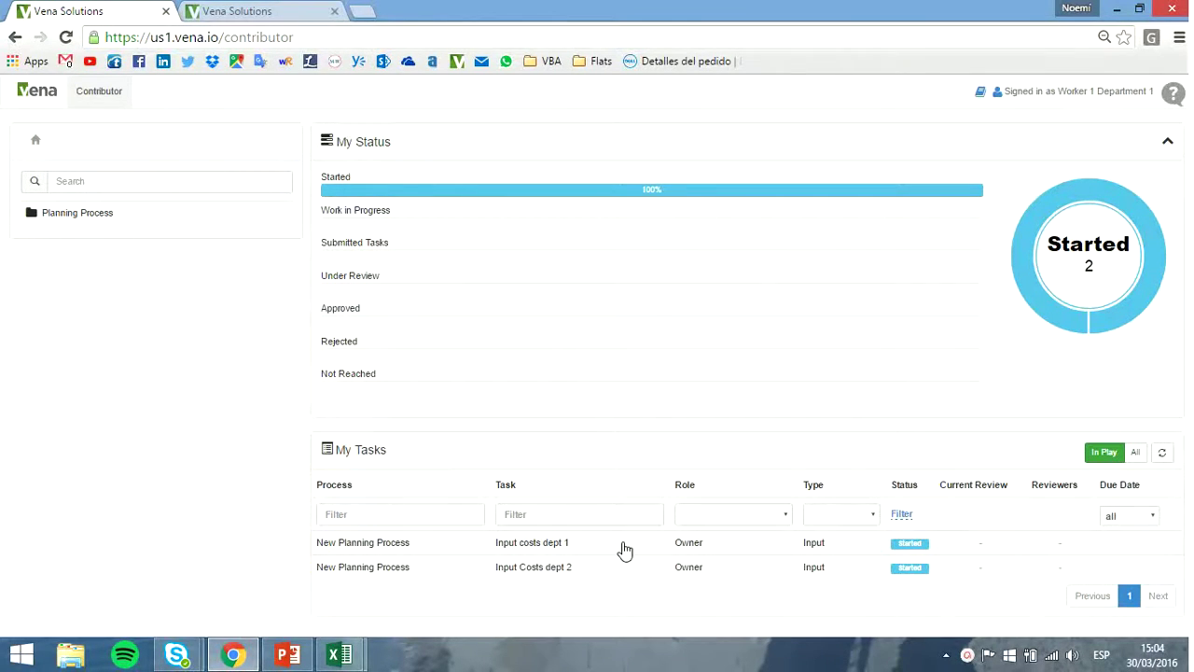
Switch to Vena in the browser, review the Input Costs Dept 1 activity flow, and check out Input Template Dept 1.xlsx from its contributor task
left_click(267, 12)
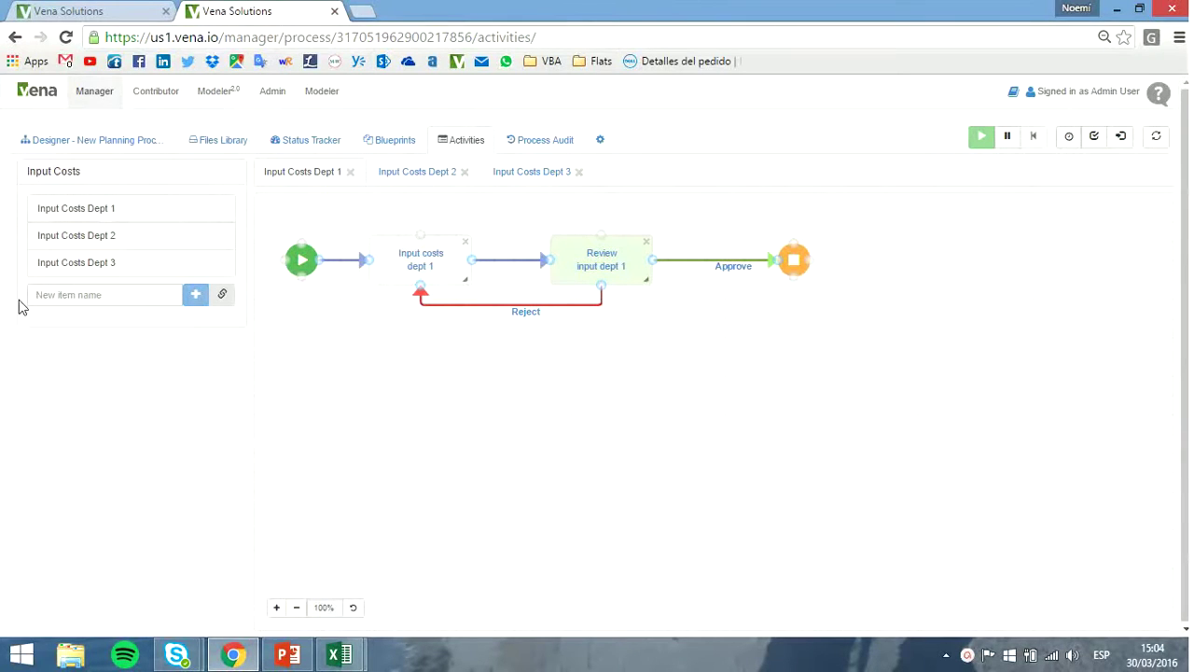
left_click(127, 13)
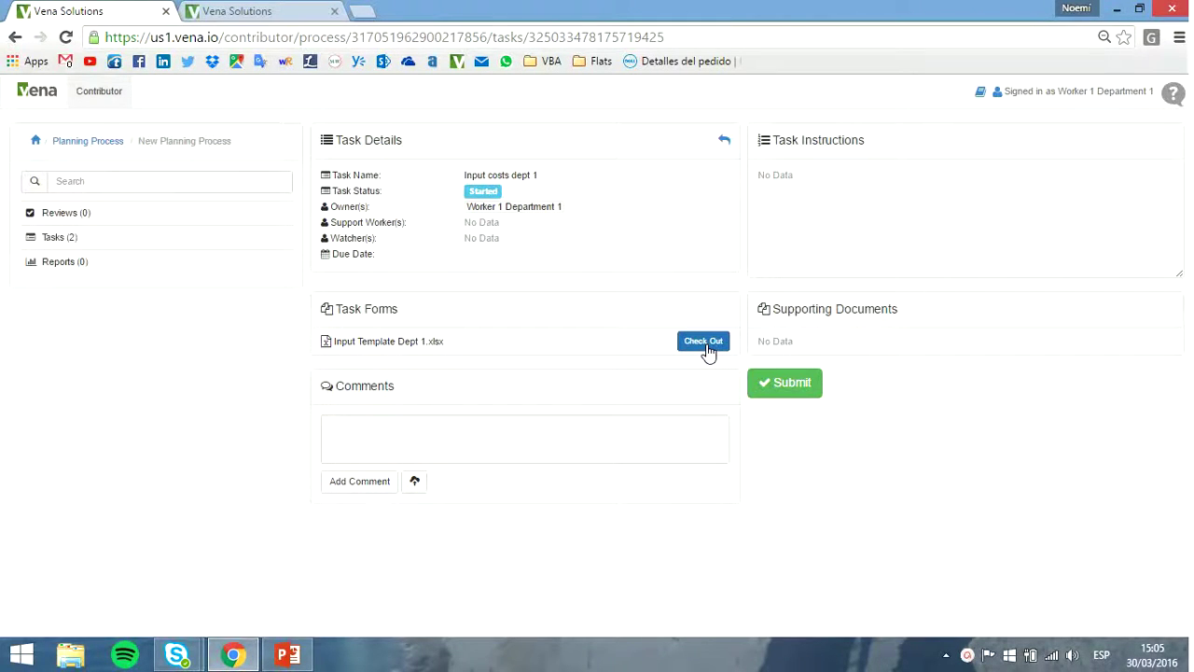
left_click(704, 343)
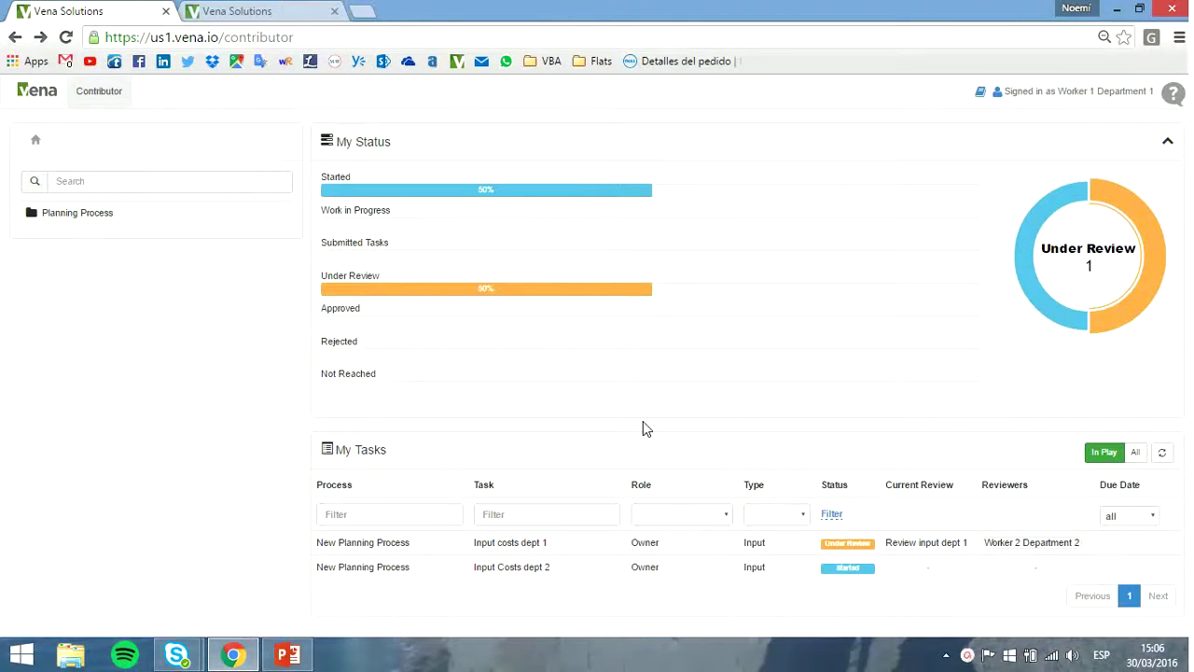
Reopen the Input costs dept 1 task and add the comment "Task finished."
left_click(510, 549)
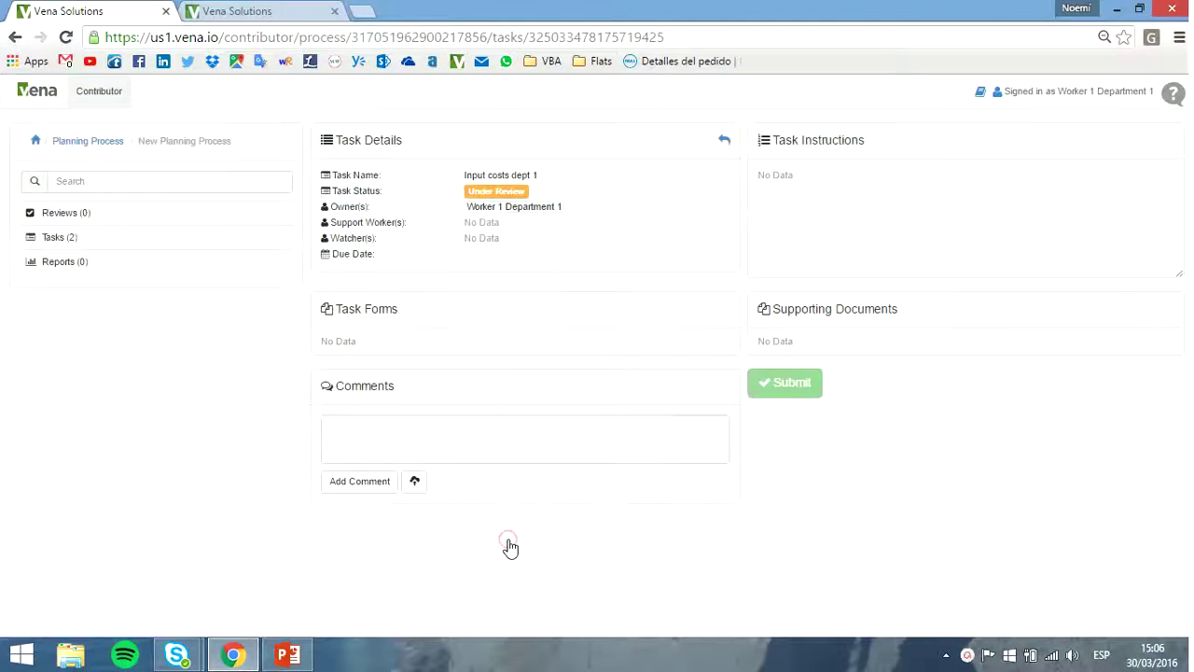
left_click(481, 428)
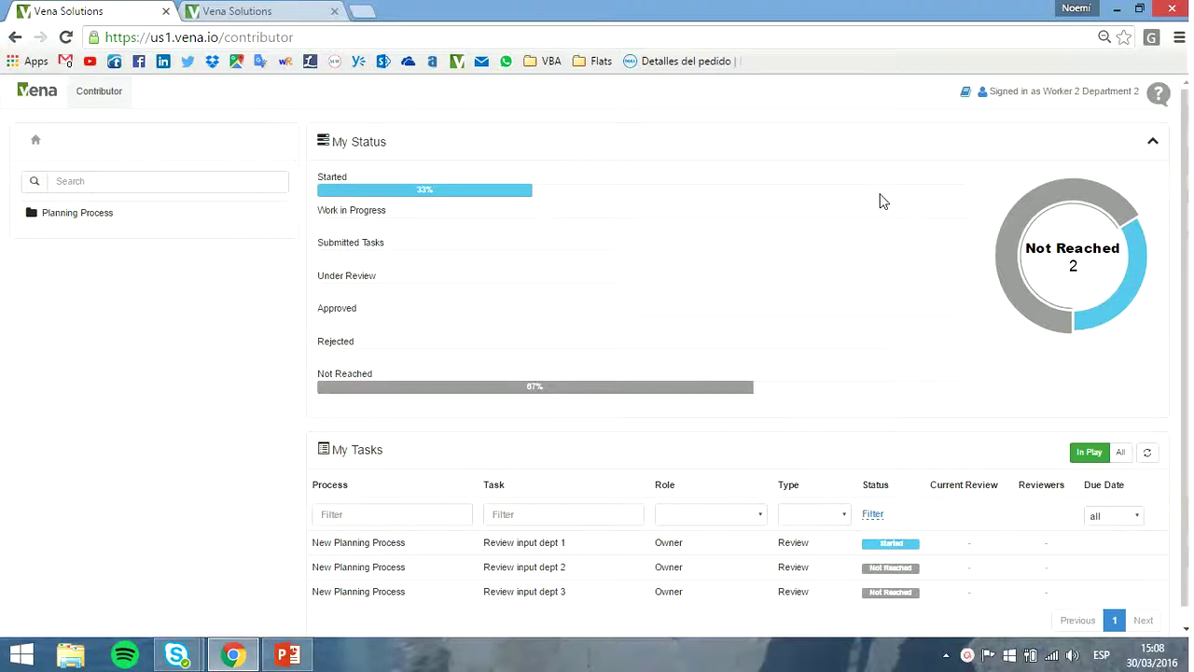
Open the Review input dept 1 task as the Department 2 reviewer and reject the submitted input
left_click(520, 551)
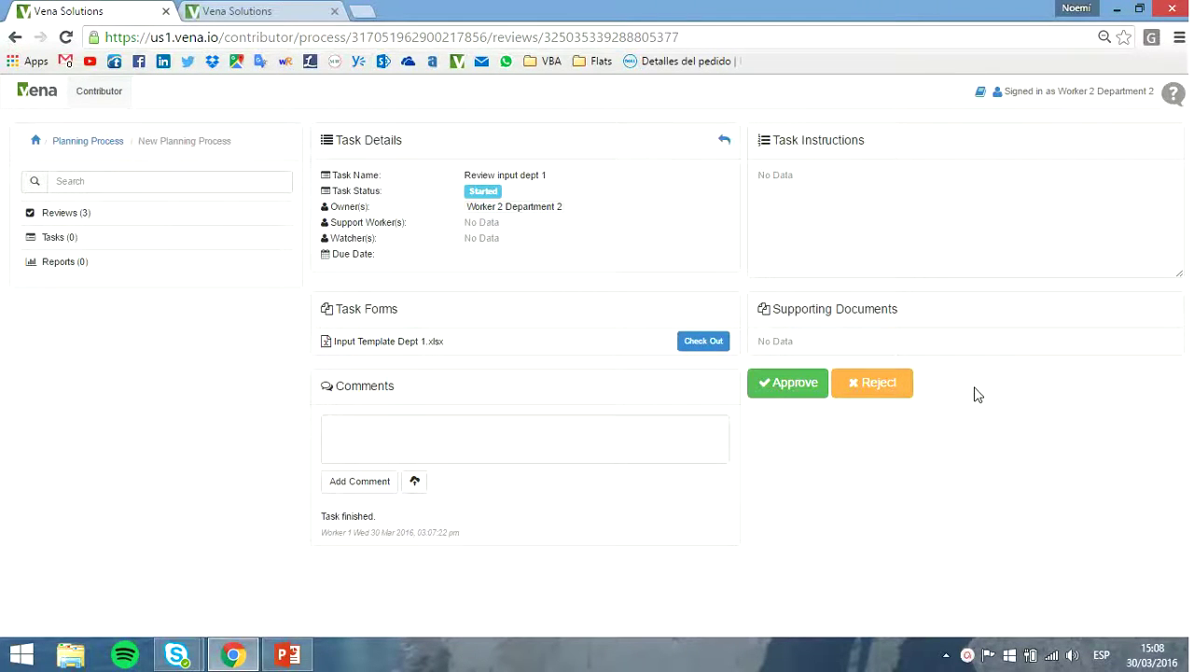
left_click(877, 392)
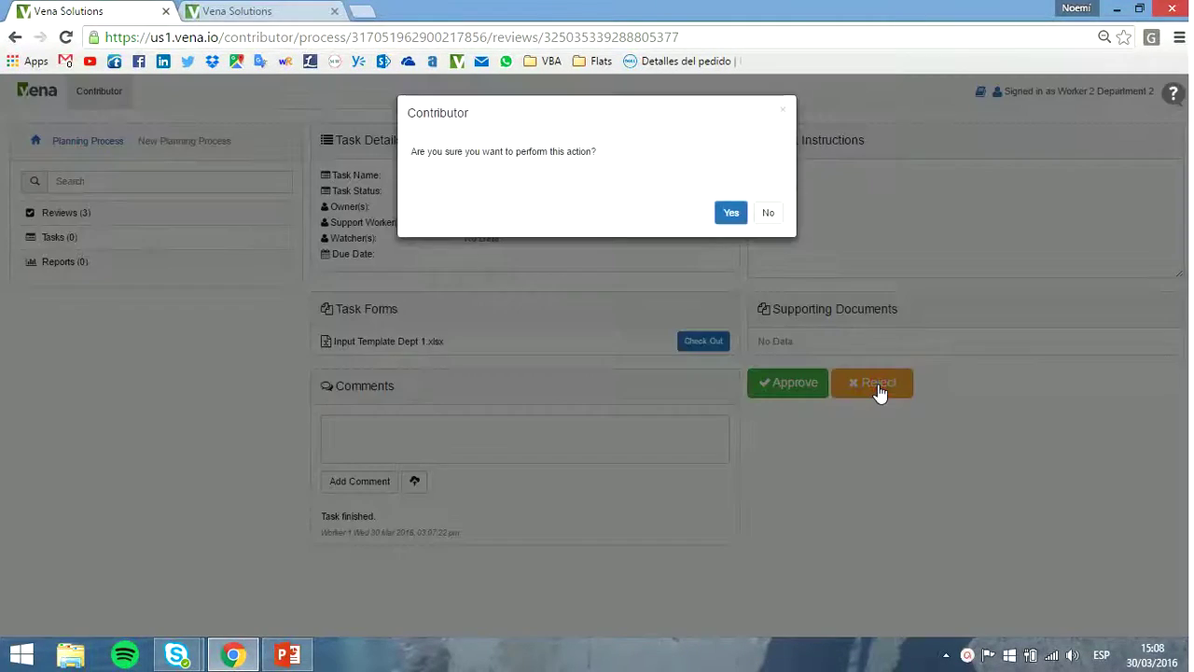
left_click(737, 215)
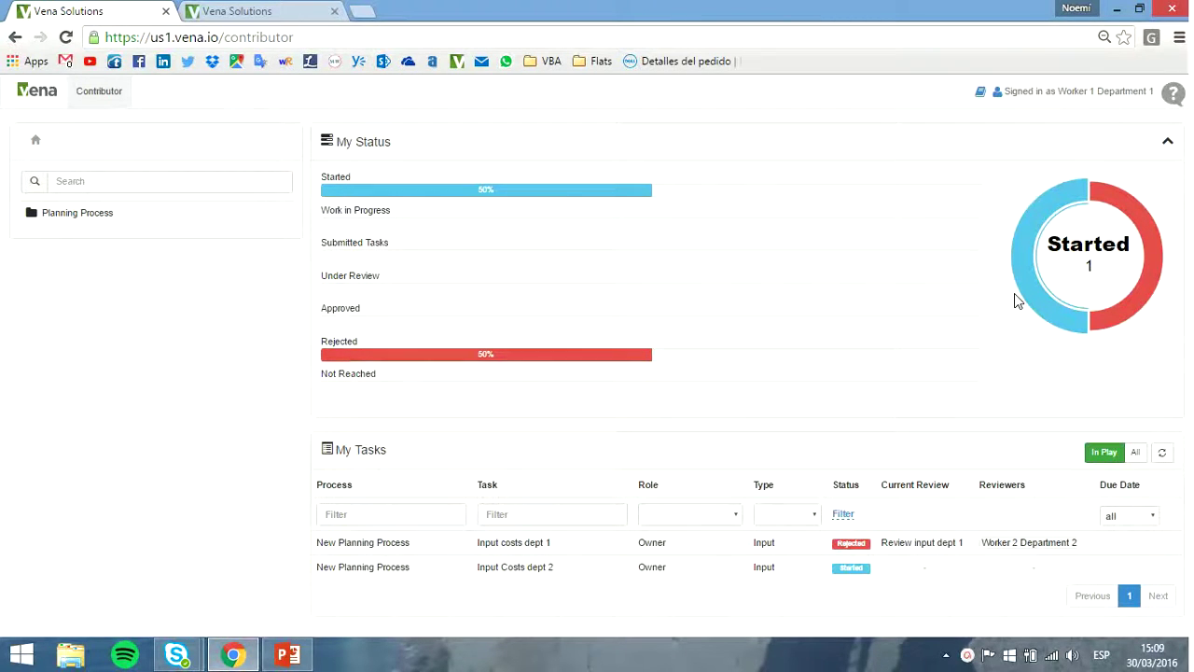
Open the rejected Input costs dept 1 task as the Department 1 contributor
left_click(513, 542)
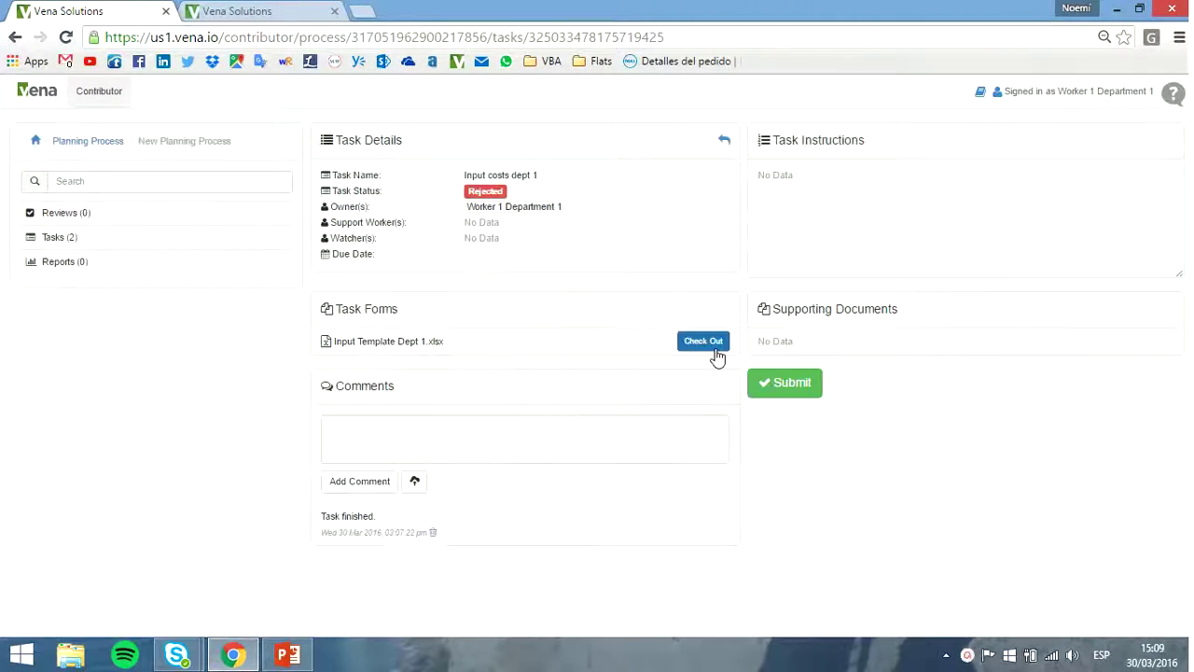